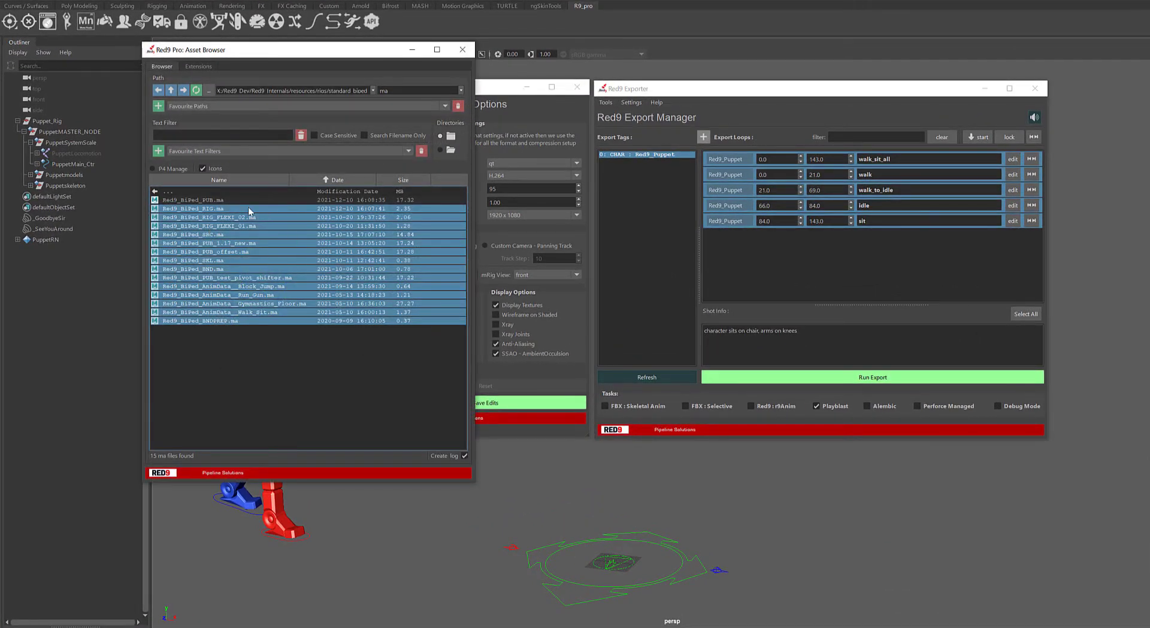
- View the batch export operations for the selected Maya files, including Export > Playblast, and close the Asset Browser
{"action": "right_click", "coordinate": [225, 266]}
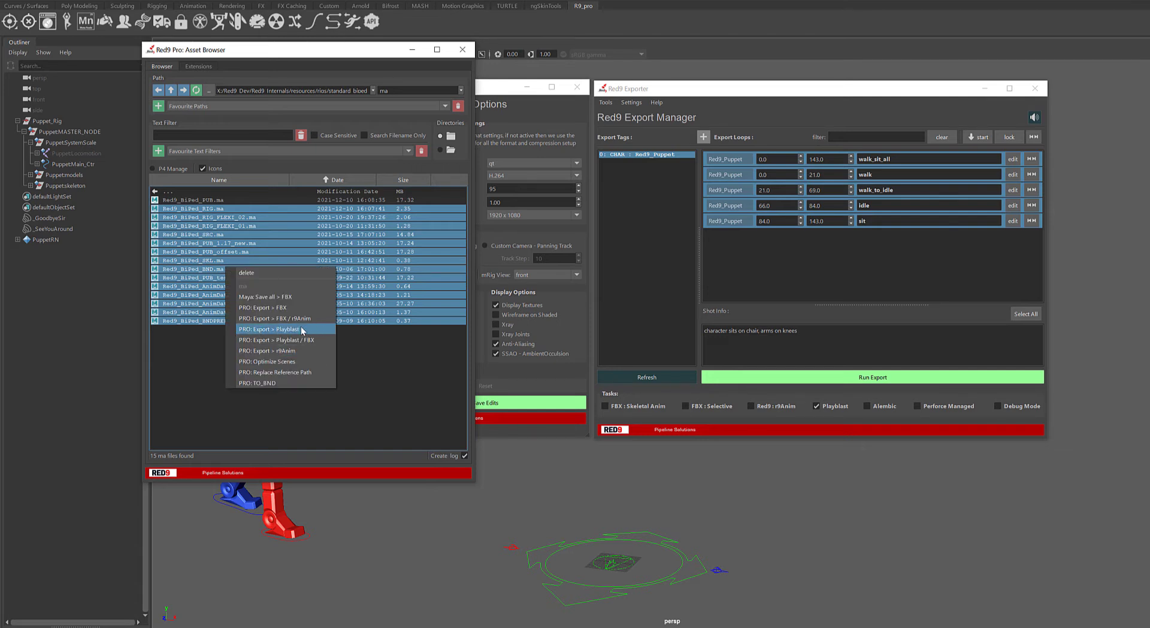
{"action": "left_click", "coordinate": [271, 328]}
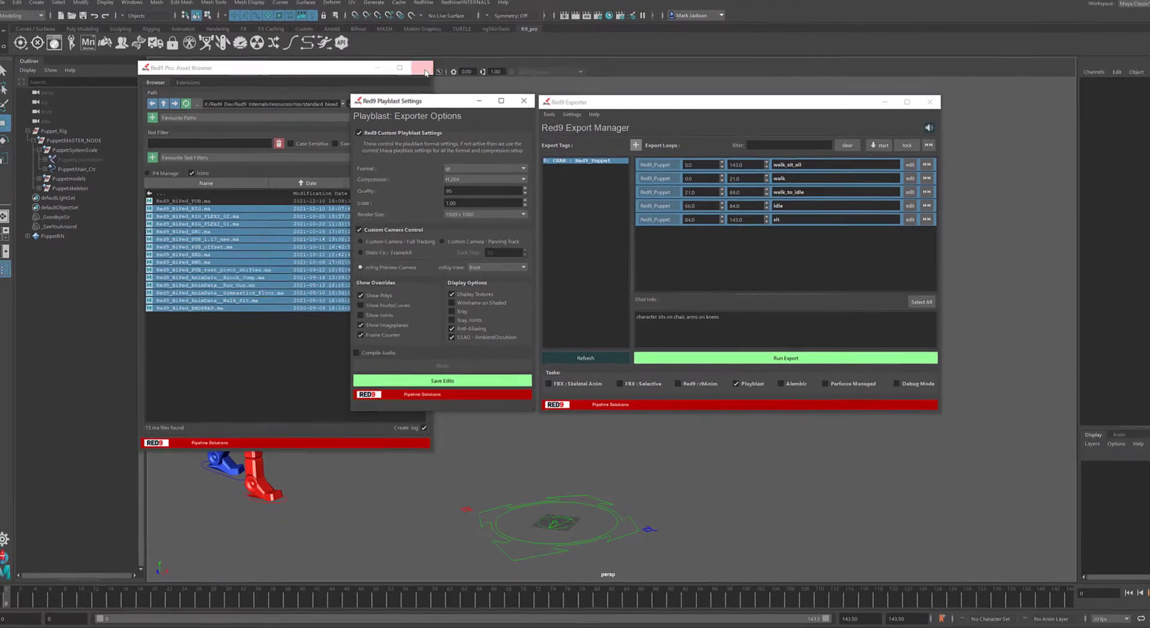
{"action": "left_click", "coordinate": [462, 49]}
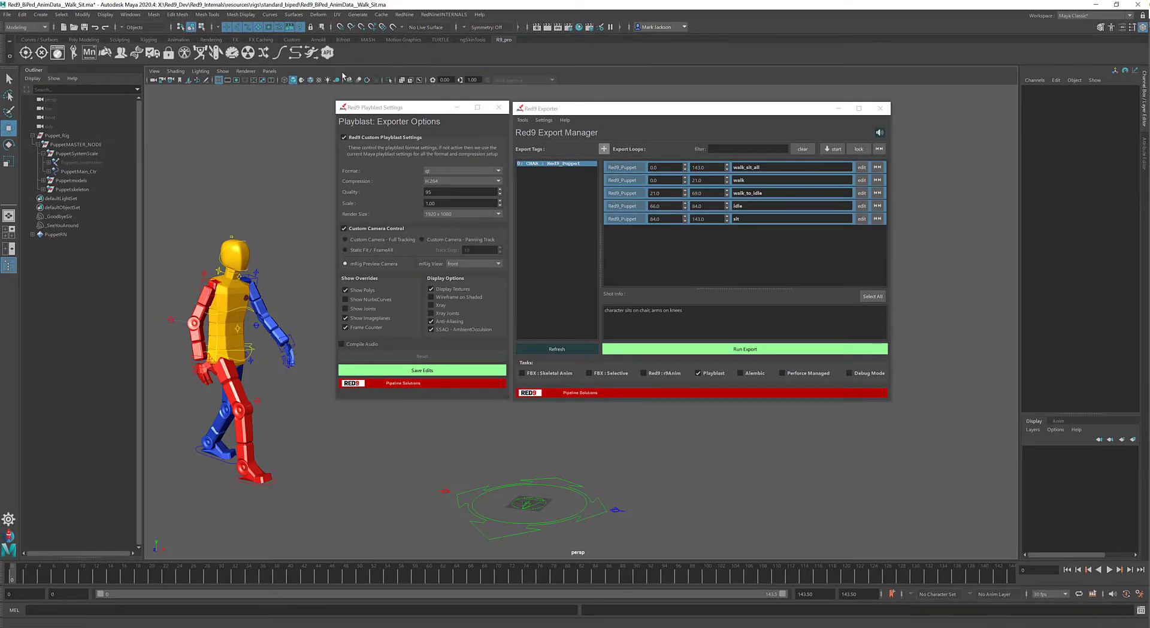
- Open Maya's own Playblast Options from the timeline to examine the format and encoding settings, and close the dialog
{"action": "right_click", "coordinate": [422, 574]}
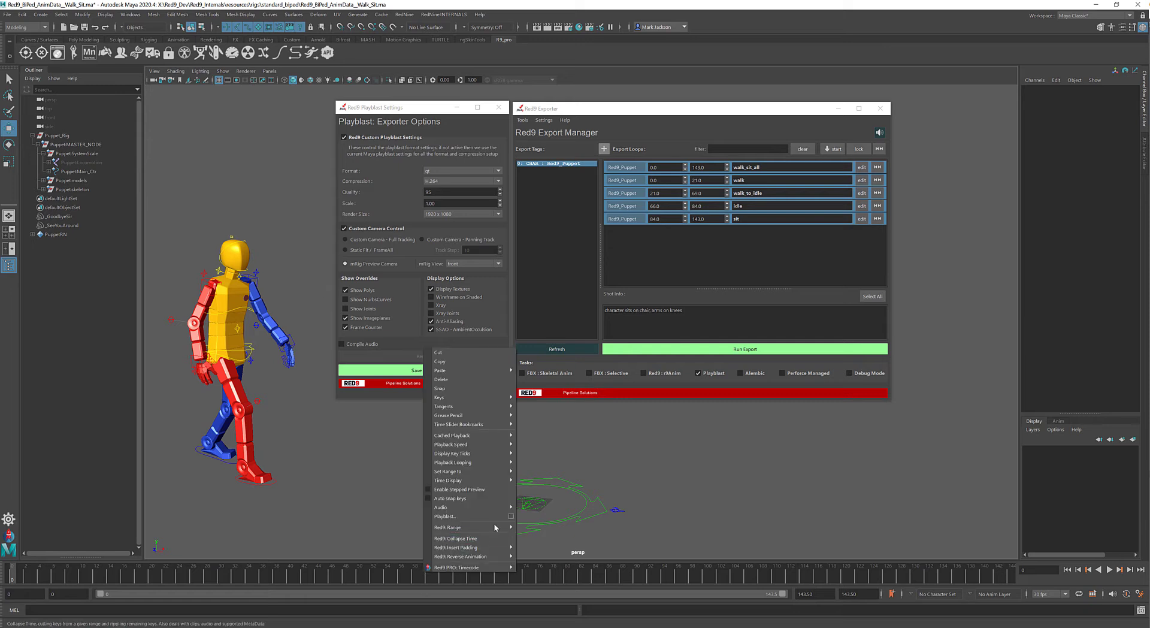
{"action": "left_click", "coordinate": [511, 515]}
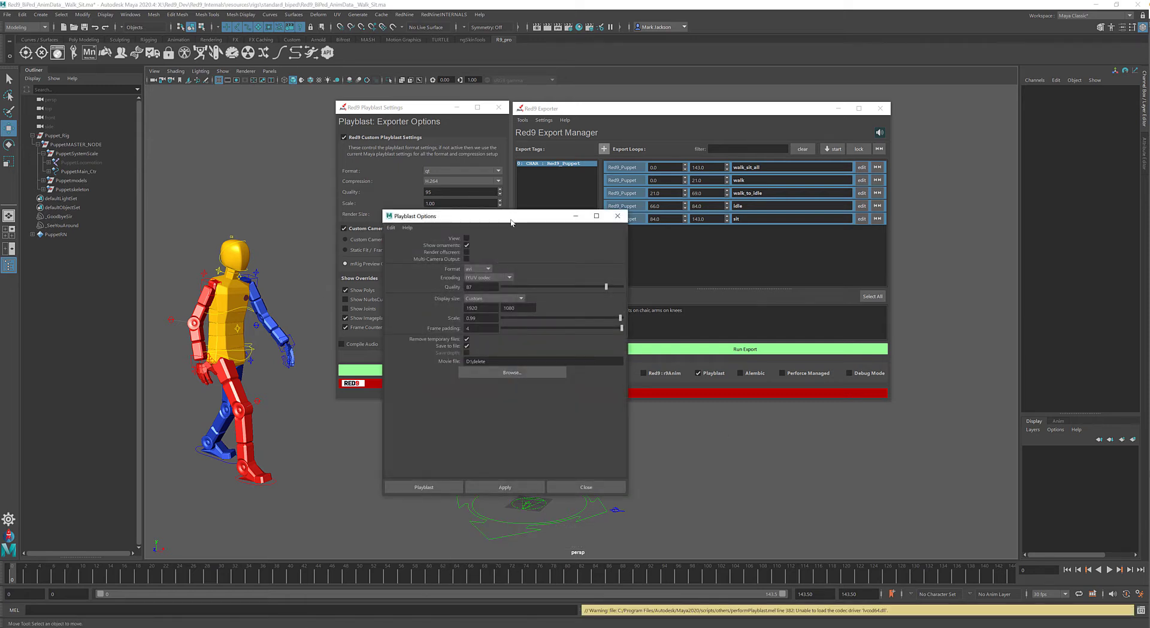
{"action": "left_click_drag", "start_coordinate": [510, 220], "coordinate": [609, 165]}
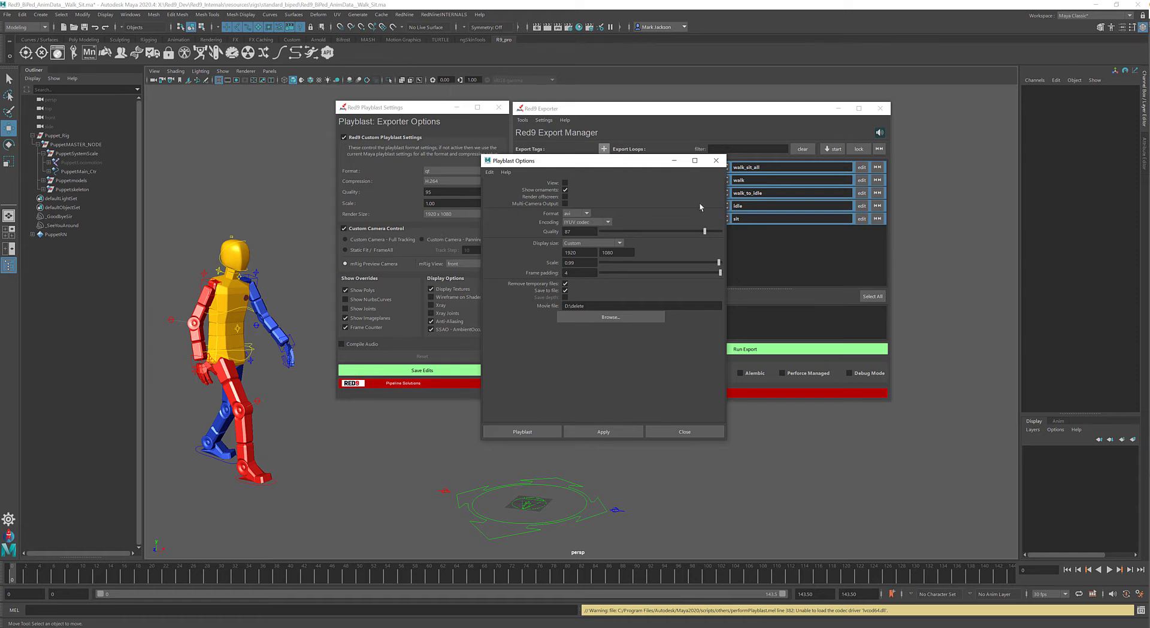
{"action": "left_click_drag", "start_coordinate": [626, 170], "coordinate": [606, 183]}
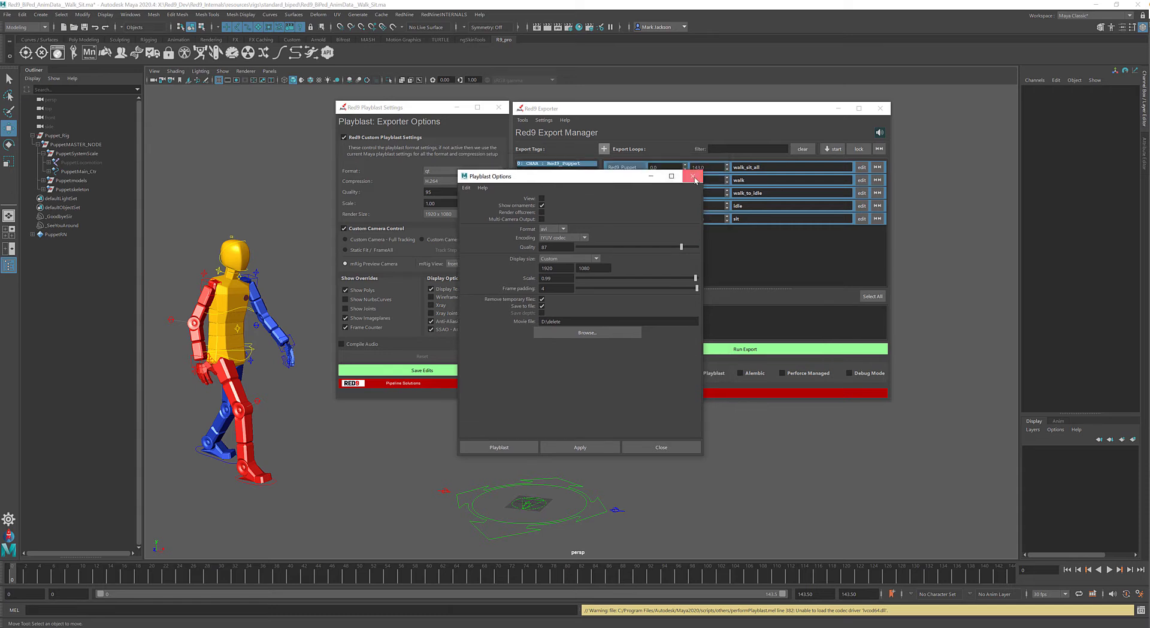
{"action": "left_click", "coordinate": [695, 173]}
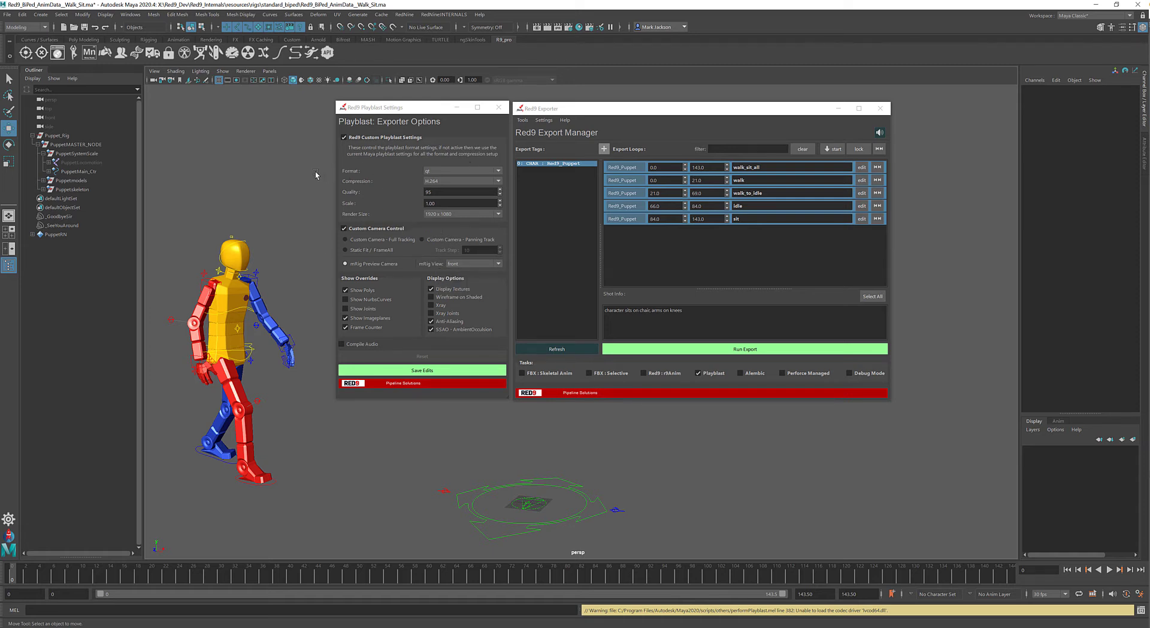
- Review the exporter's playblast Format, Compression and Render Size choices, keeping qt, H.264 and 1920 x 1080
{"action": "left_click", "coordinate": [464, 171]}
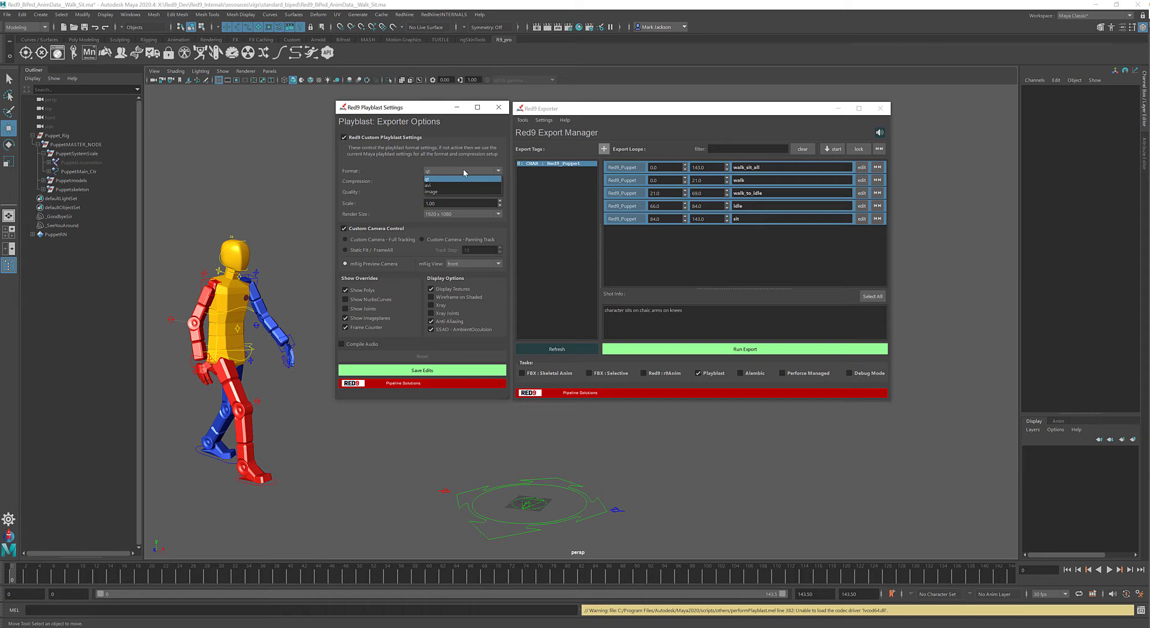
{"action": "left_click", "coordinate": [483, 171]}
{"action": "left_click", "coordinate": [453, 181]}
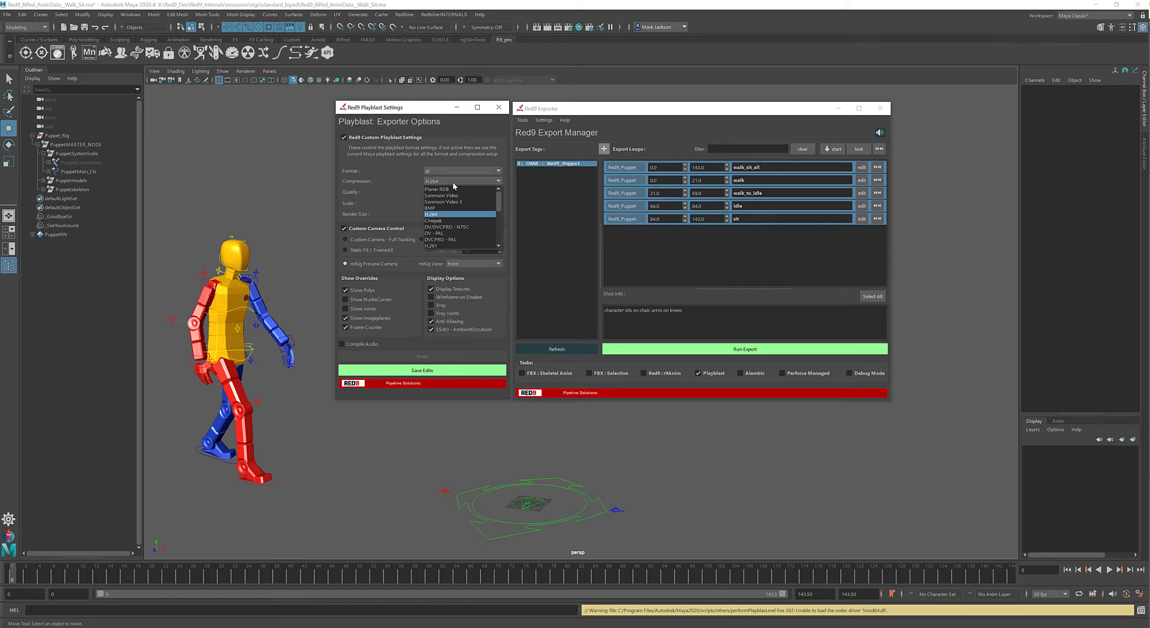
{"action": "left_click", "coordinate": [451, 182]}
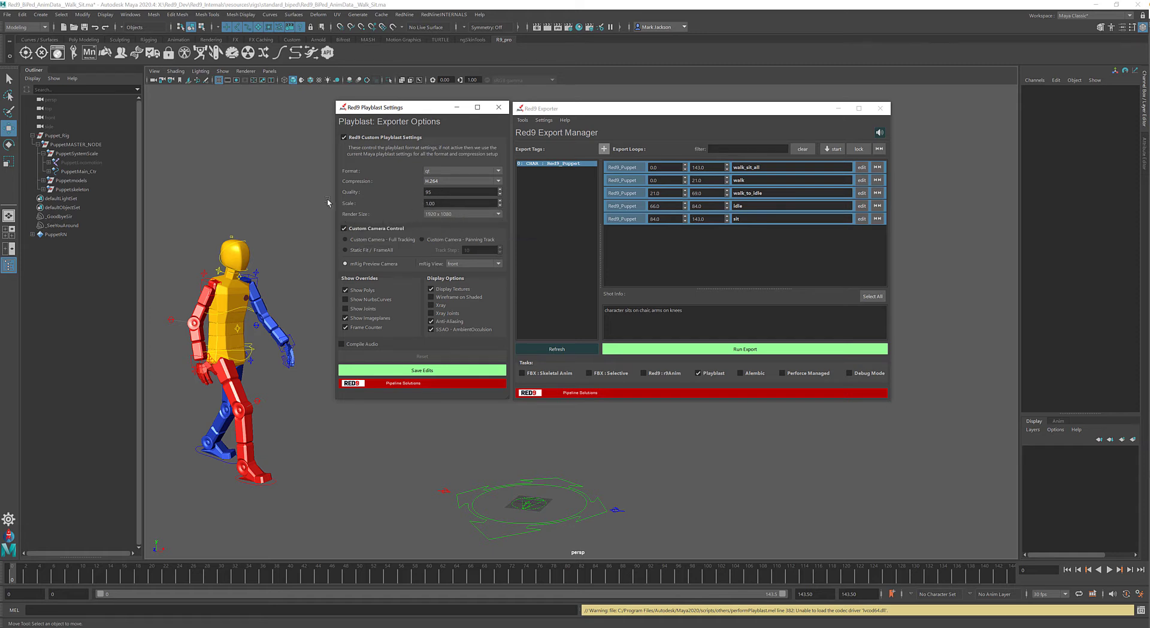
{"action": "left_click", "coordinate": [450, 213]}
{"action": "left_click", "coordinate": [454, 247]}
{"action": "left_click", "coordinate": [459, 213]}
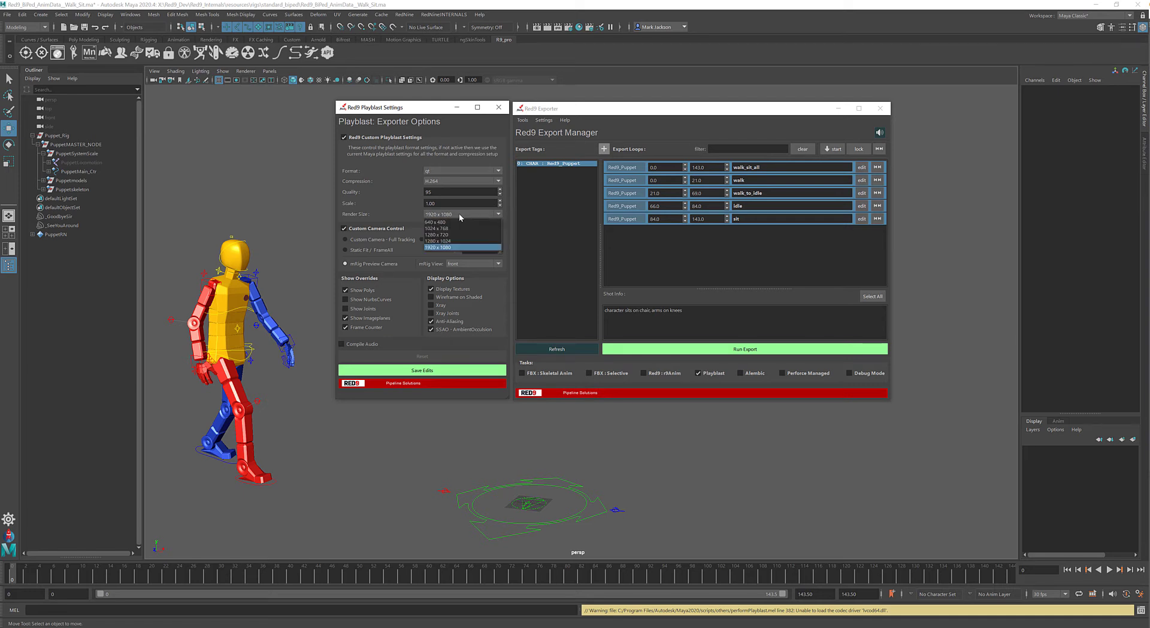
{"action": "left_click", "coordinate": [458, 245]}
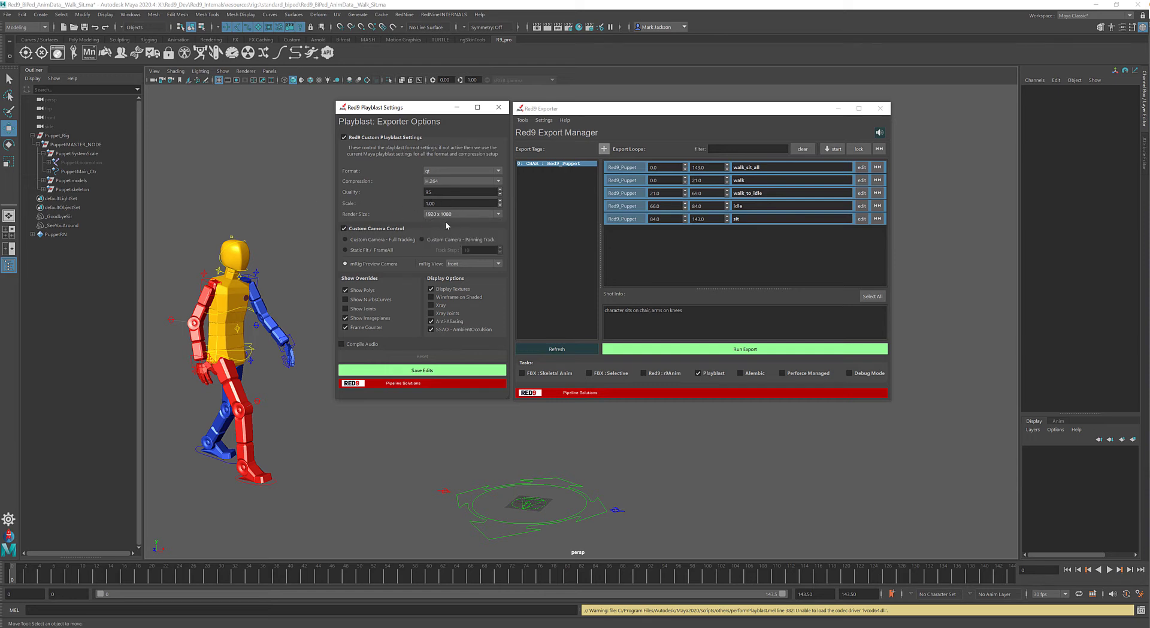
- Turn off Red9 Custom Playblast Settings, view the timeline's playblast commands, and turn the custom settings back on
{"action": "left_click", "coordinate": [345, 137]}
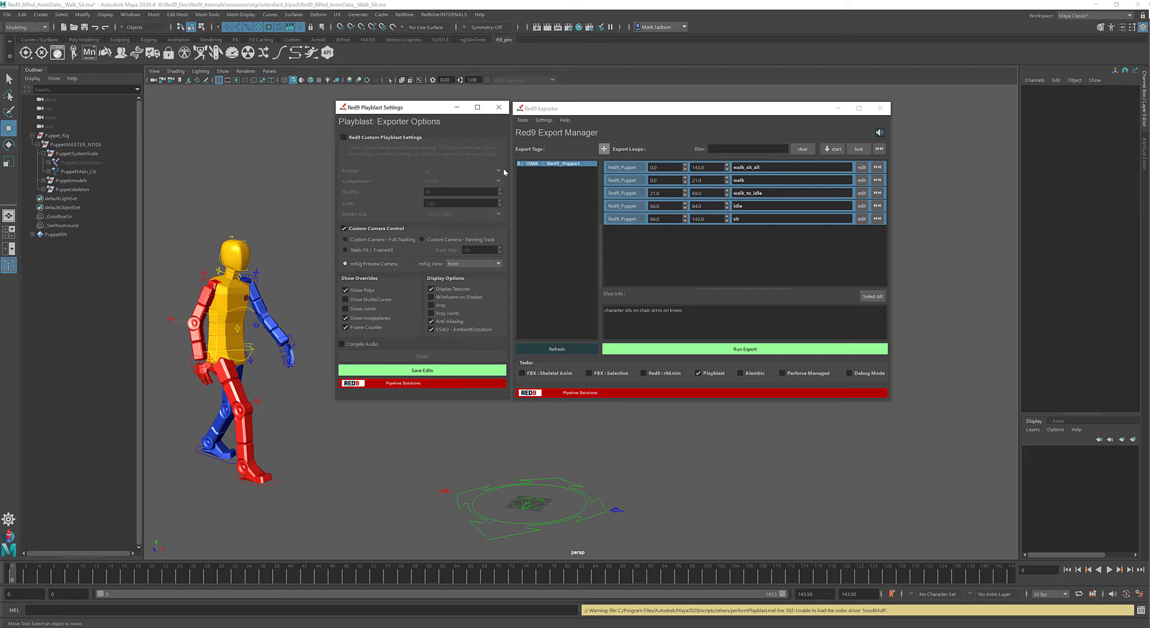
{"action": "right_click", "coordinate": [422, 579]}
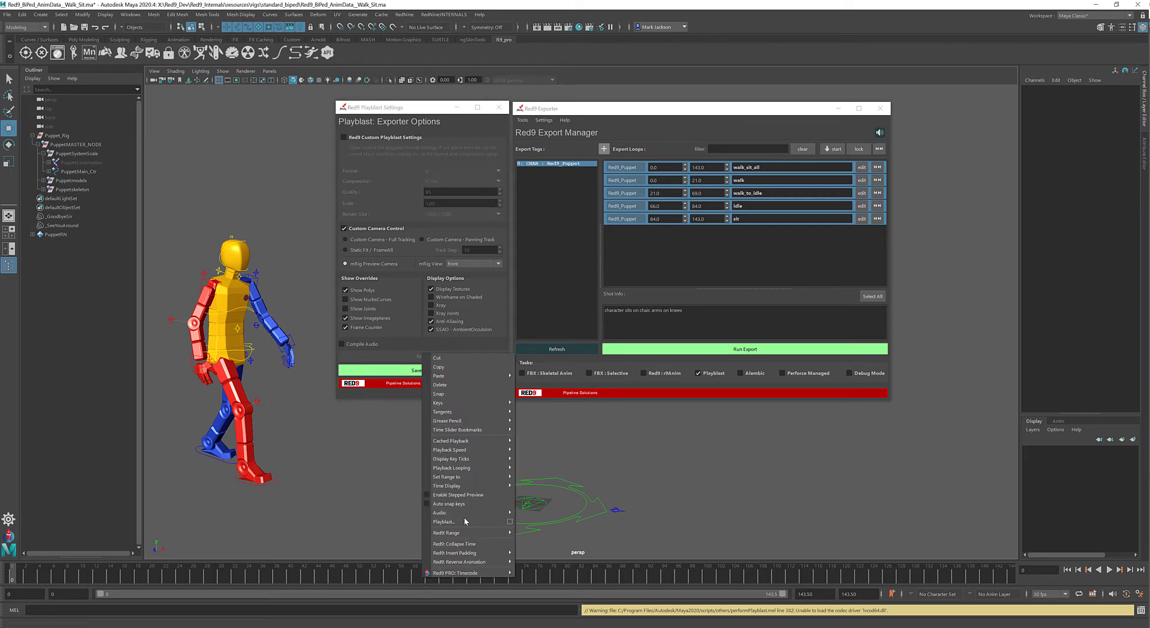
{"action": "left_click", "coordinate": [356, 138]}
{"action": "left_click", "coordinate": [357, 138]}
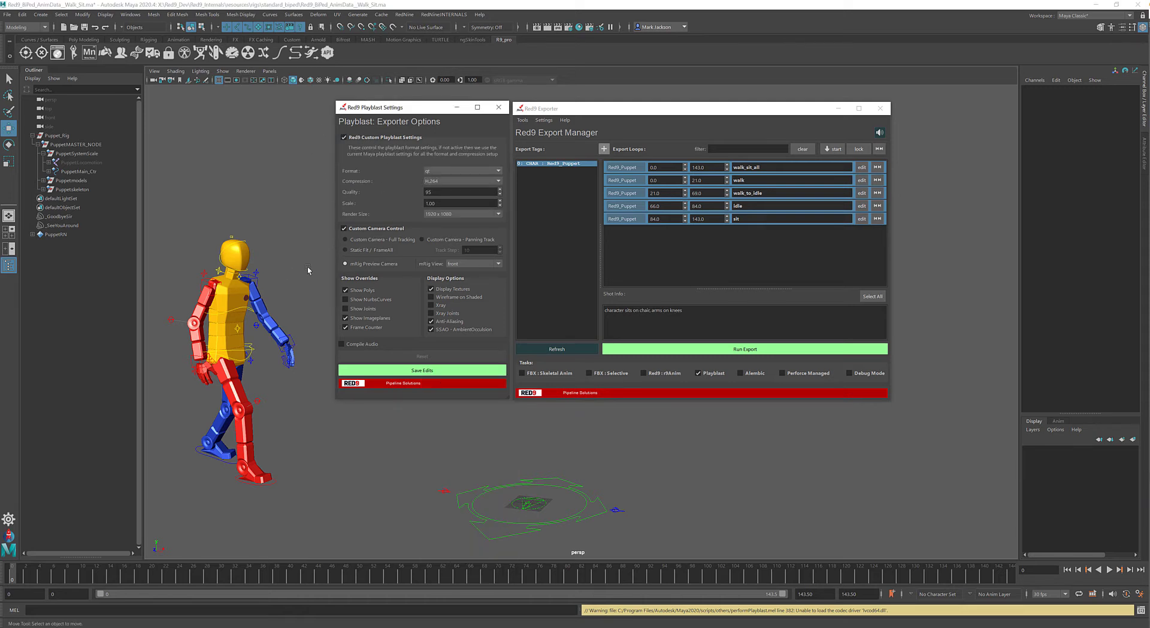
- Turn off Custom Camera Control and try the Show NurbsCurves override, selecting the right arm's pole vector control
{"action": "left_click", "coordinate": [368, 230]}
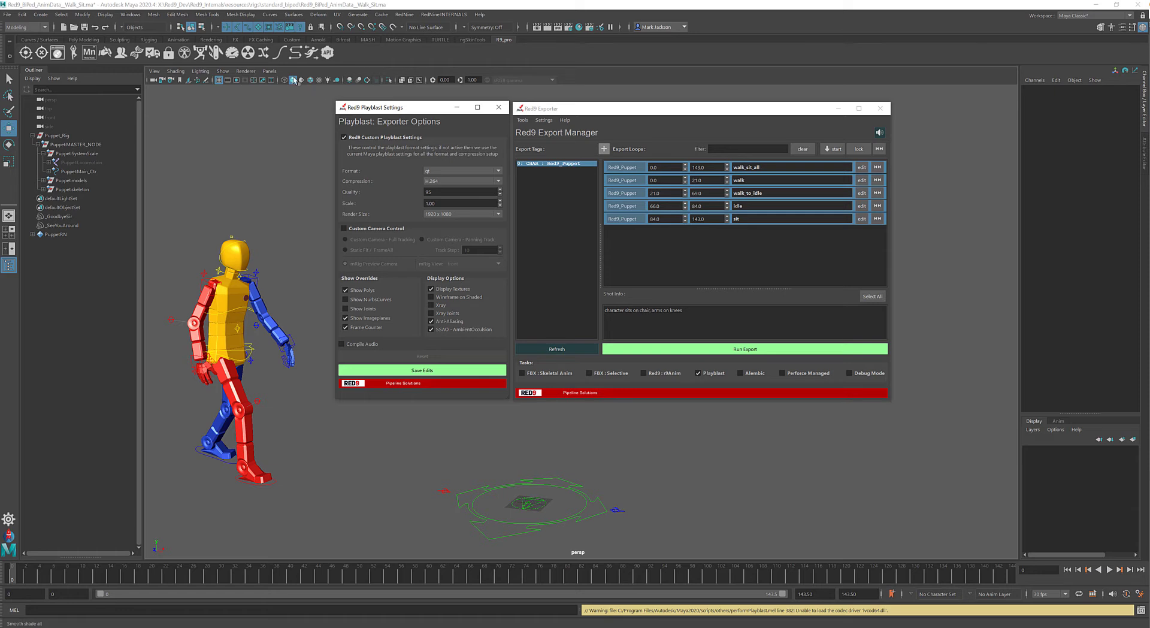
{"action": "left_click", "coordinate": [372, 299]}
{"action": "left_click", "coordinate": [178, 316]}
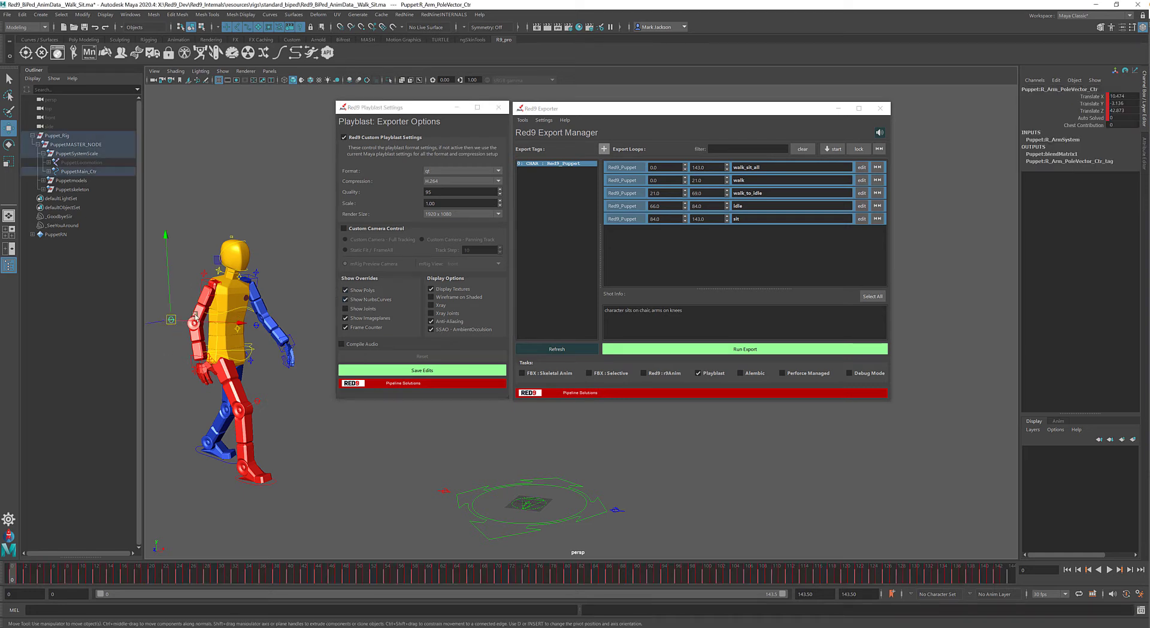
{"action": "left_click", "coordinate": [364, 300]}
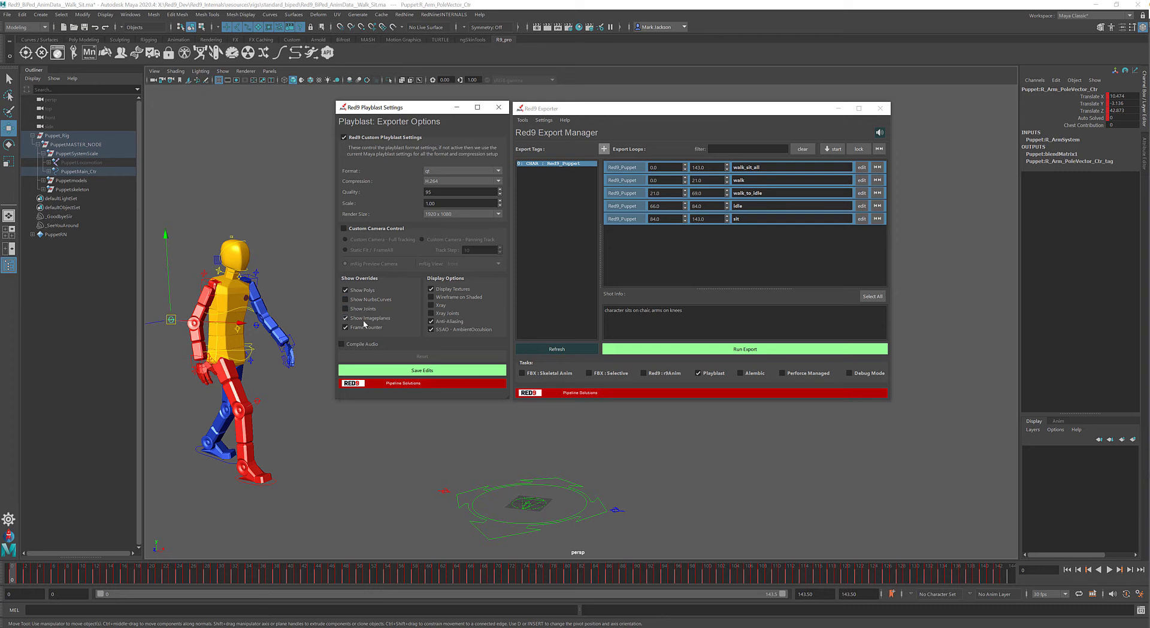
{"action": "left_click", "coordinate": [345, 326]}
{"action": "left_click", "coordinate": [343, 137]}
- Try wireframe on shaded, all lights and ambient occlusion in the viewport, and turn them off again
{"action": "left_click", "coordinate": [311, 80]}
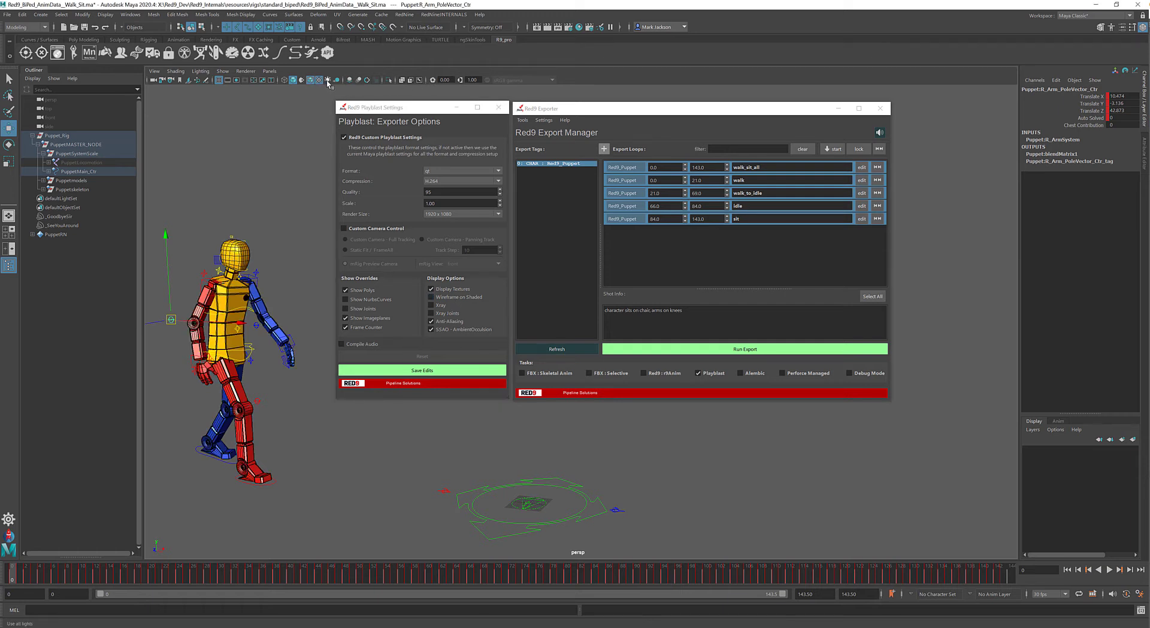
{"action": "left_click", "coordinate": [327, 81]}
{"action": "left_click", "coordinate": [327, 81]}
{"action": "left_click", "coordinate": [349, 80]}
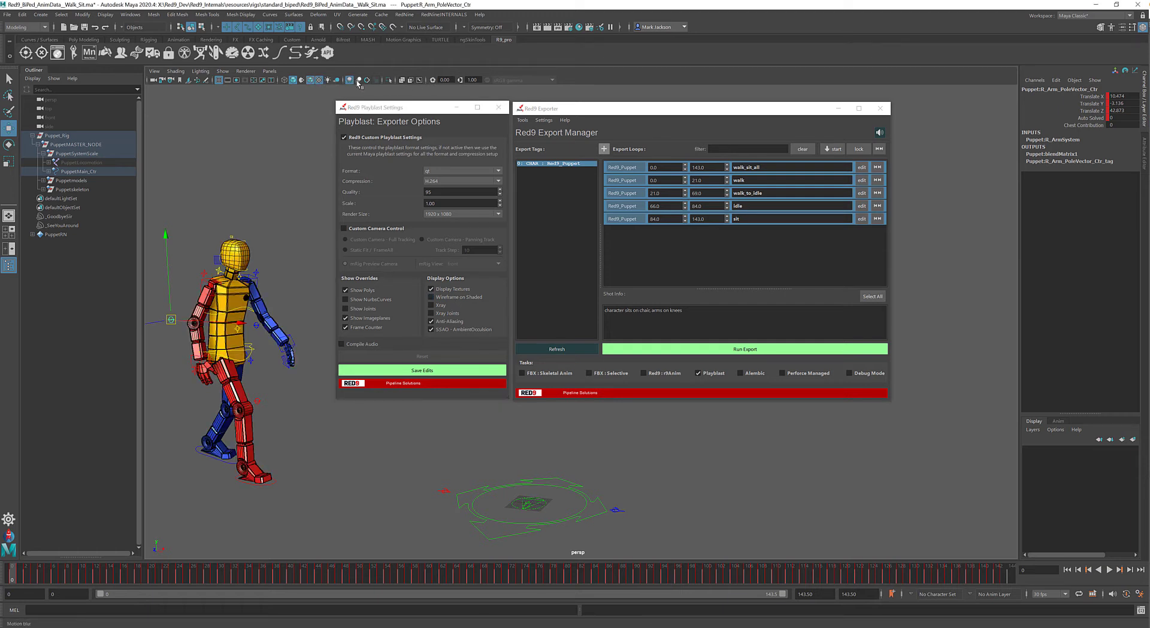
{"action": "left_click", "coordinate": [311, 81]}
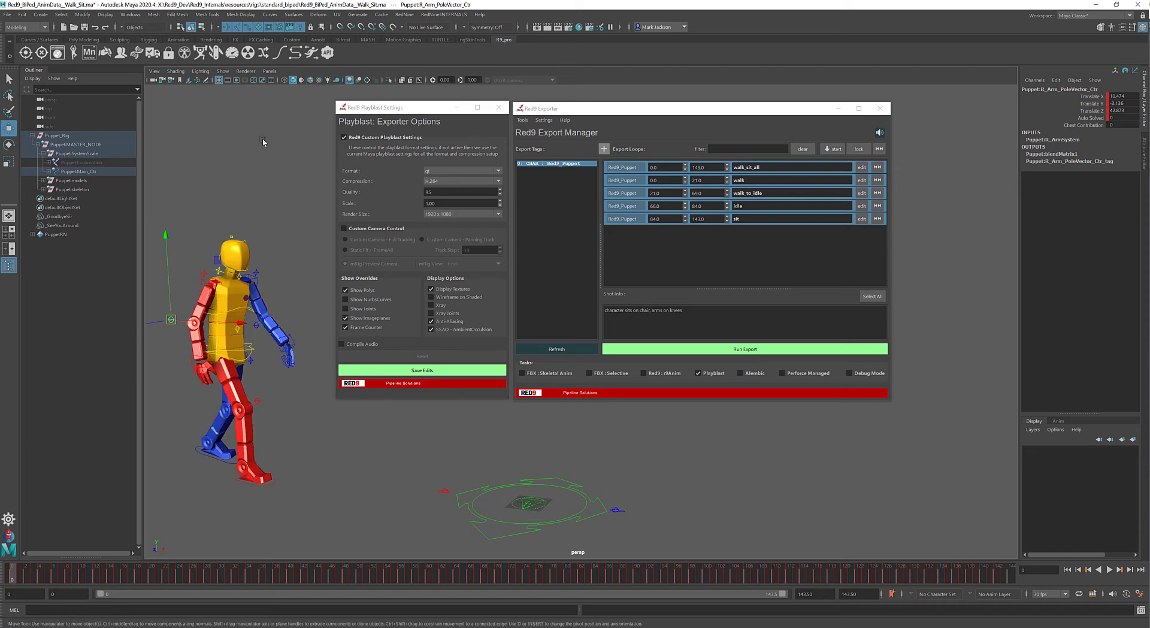
{"action": "left_click", "coordinate": [350, 81]}
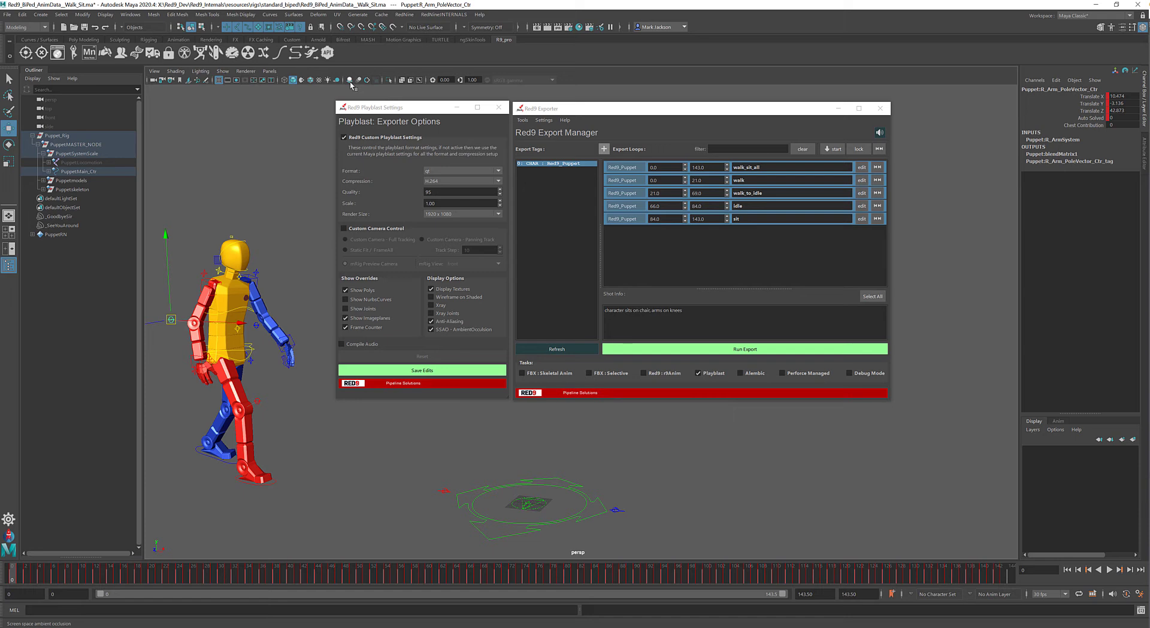
{"action": "left_click", "coordinate": [449, 330]}
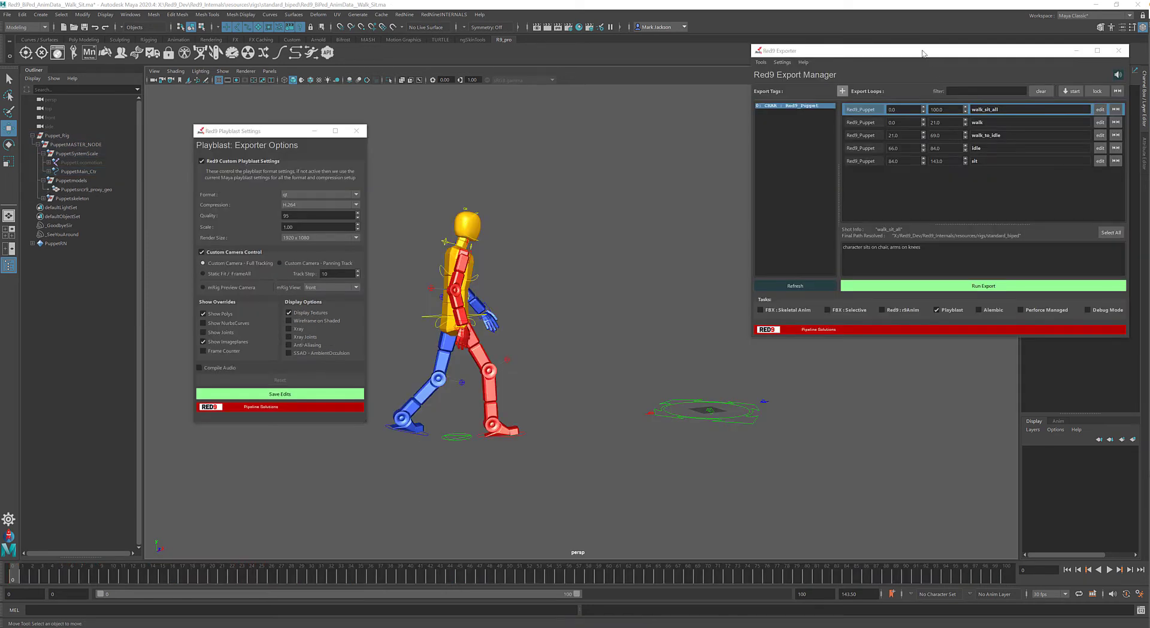
- Move the Red9 Exporter window aside and toggle Custom Camera Control off and back on
{"action": "left_click_drag", "start_coordinate": [922, 53], "coordinate": [921, 97]}
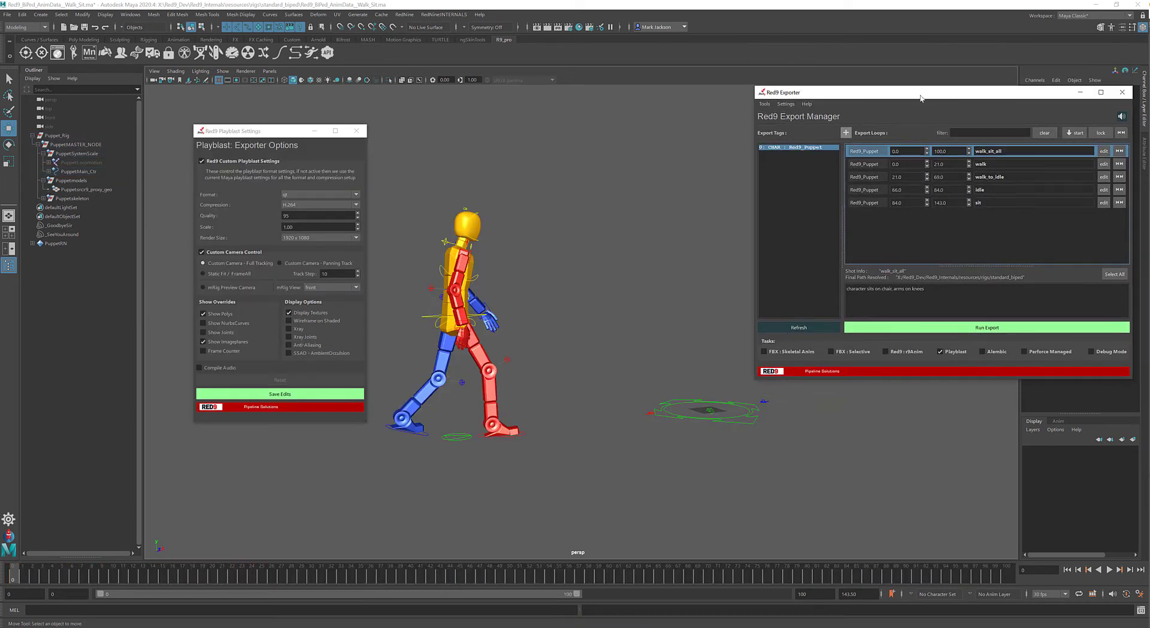
{"action": "left_click", "coordinate": [201, 254]}
{"action": "left_click", "coordinate": [202, 252]}
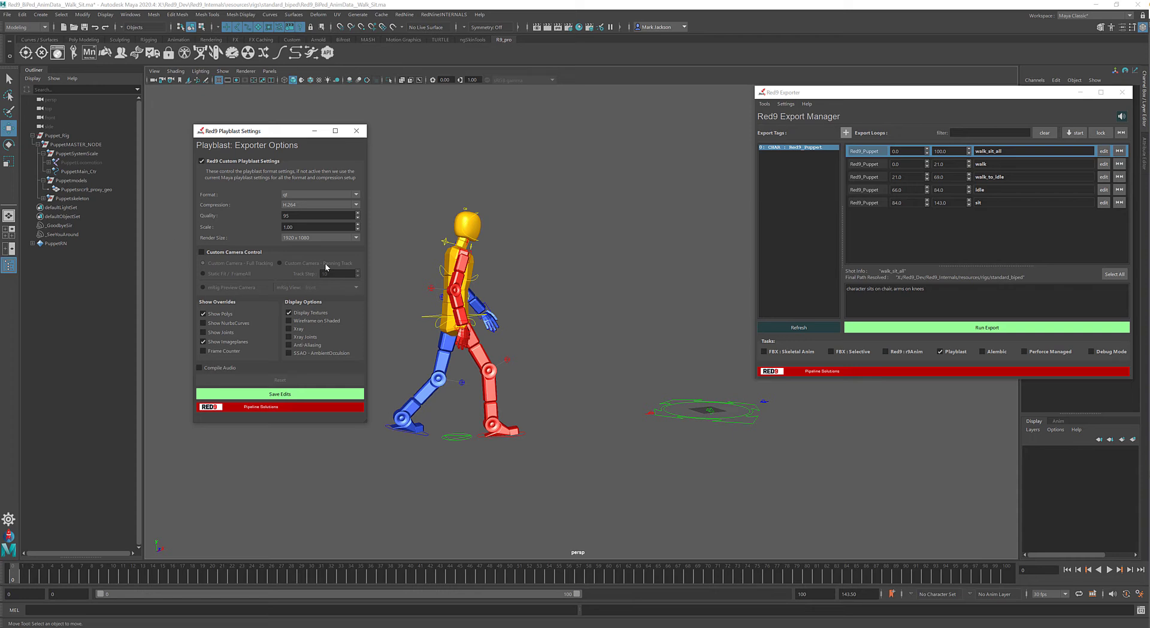
{"action": "left_click", "coordinate": [202, 252]}
- Open the Red9 Rig Manager's rig management settings and select the puppet's render meshes
{"action": "left_click", "coordinate": [123, 52]}
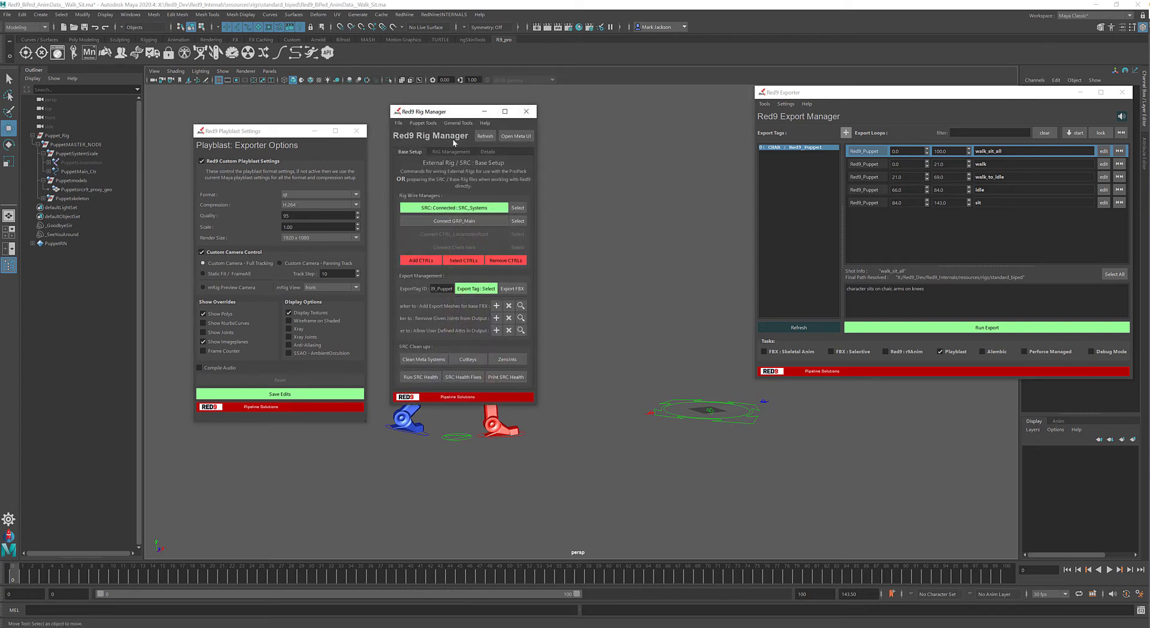
{"action": "left_click", "coordinate": [452, 151]}
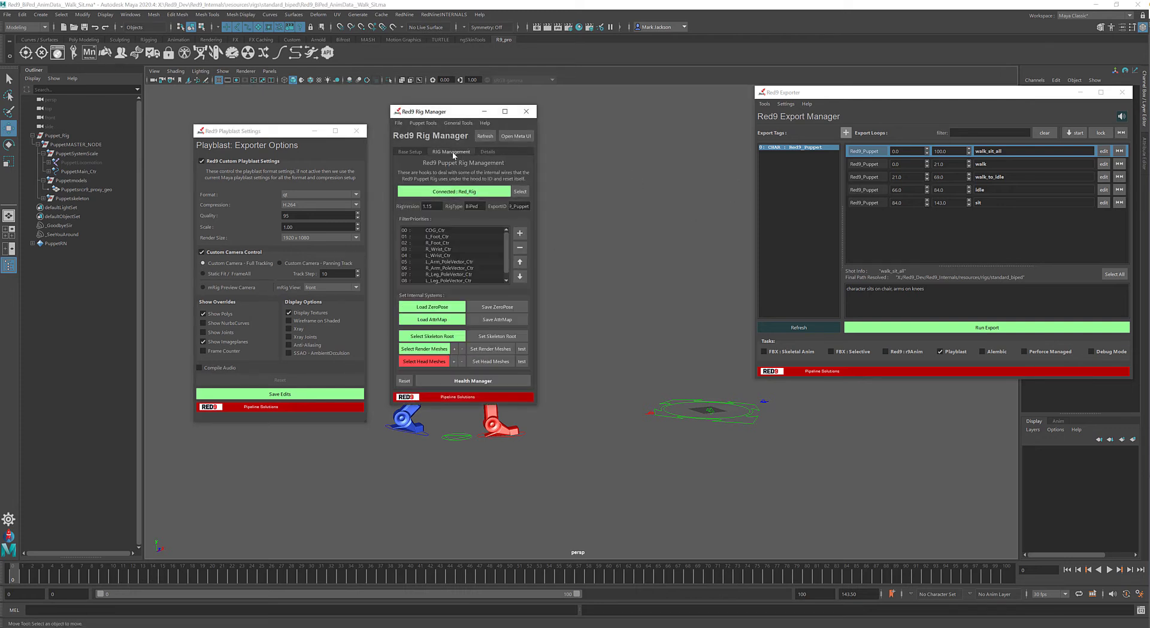
{"action": "left_click", "coordinate": [424, 348]}
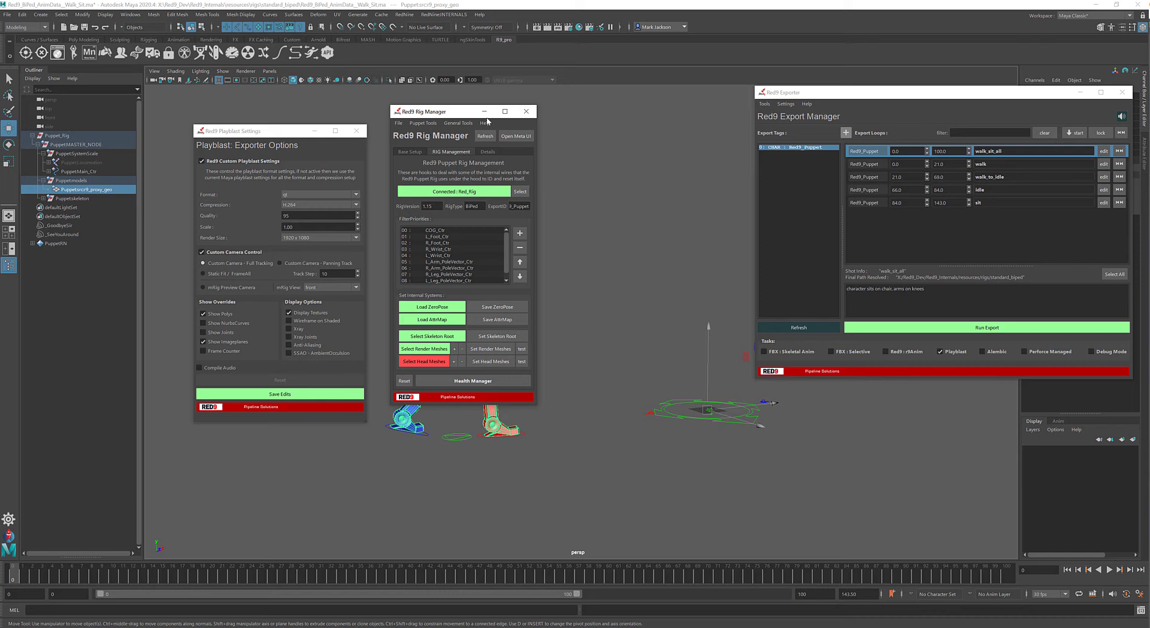
- Frame the puppet's selected render meshes in the perspective view and close the Rig Manager
{"action": "left_click_drag", "start_coordinate": [487, 115], "coordinate": [680, 118]}
{"action": "left_click", "coordinate": [91, 191]}
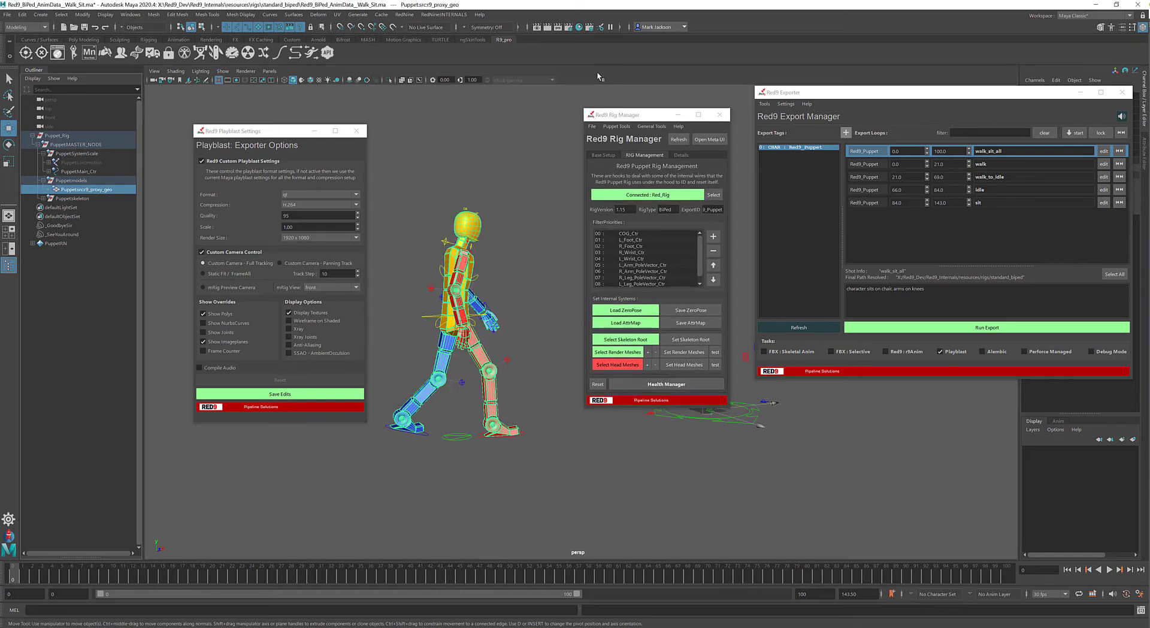
{"action": "key", "text": "f"}
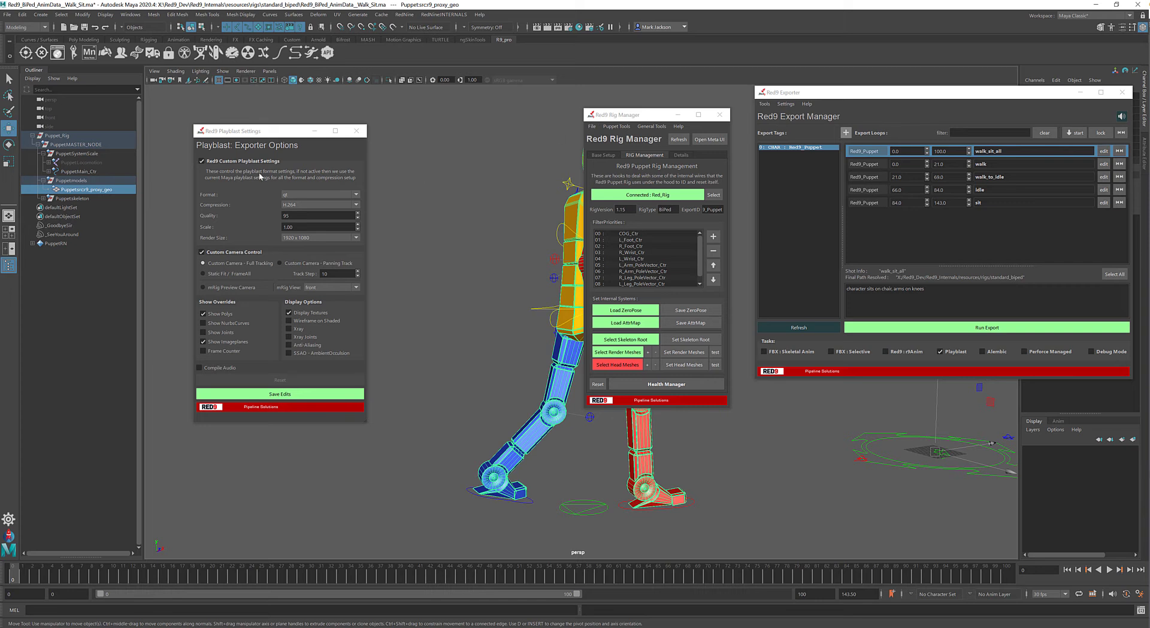
{"action": "left_click", "coordinate": [617, 352]}
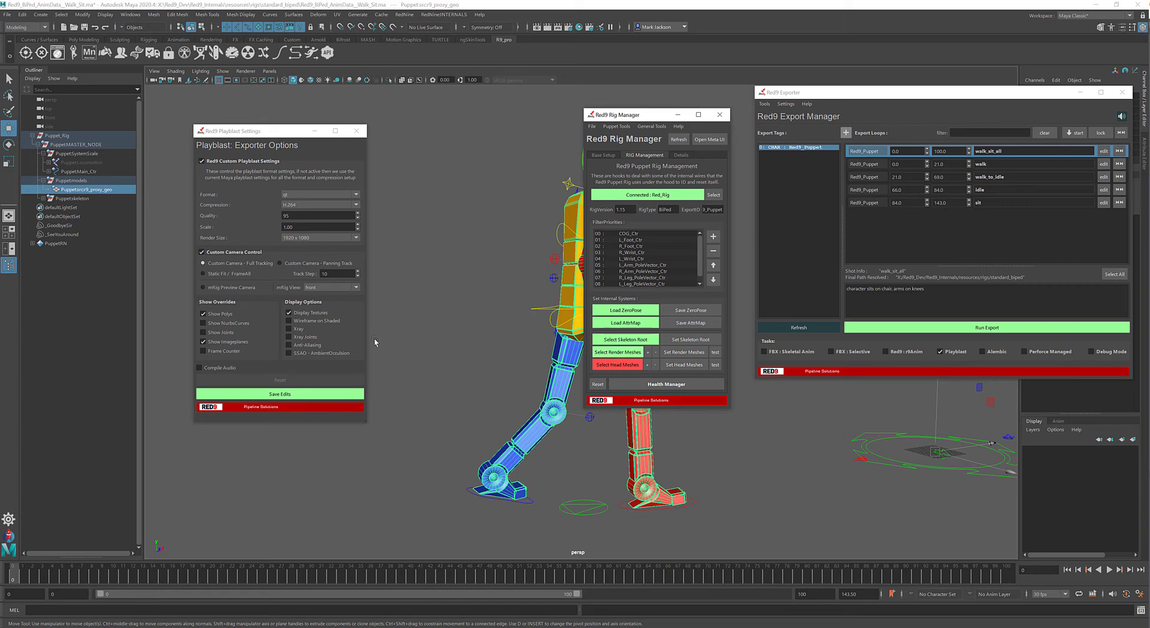
{"action": "left_click", "coordinate": [719, 115]}
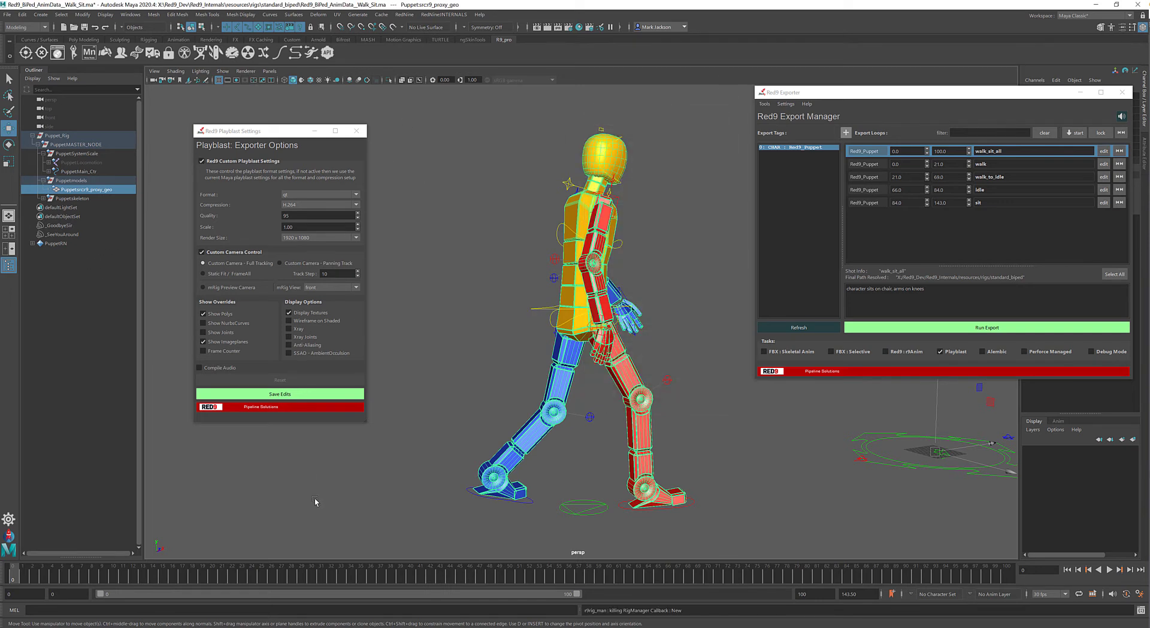
- Play the walk animation to see how the character moves through the static view, and return to the start frame
{"action": "key", "text": "alt+v"}
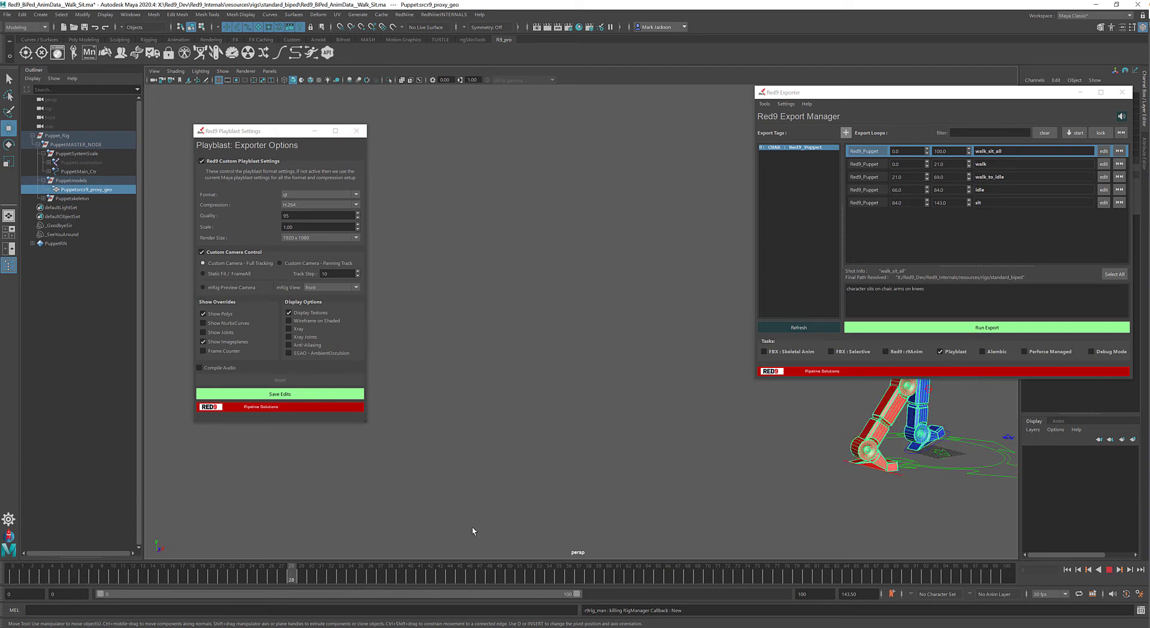
{"action": "key", "text": "alt+shift+v"}
{"action": "key", "text": "Escape"}
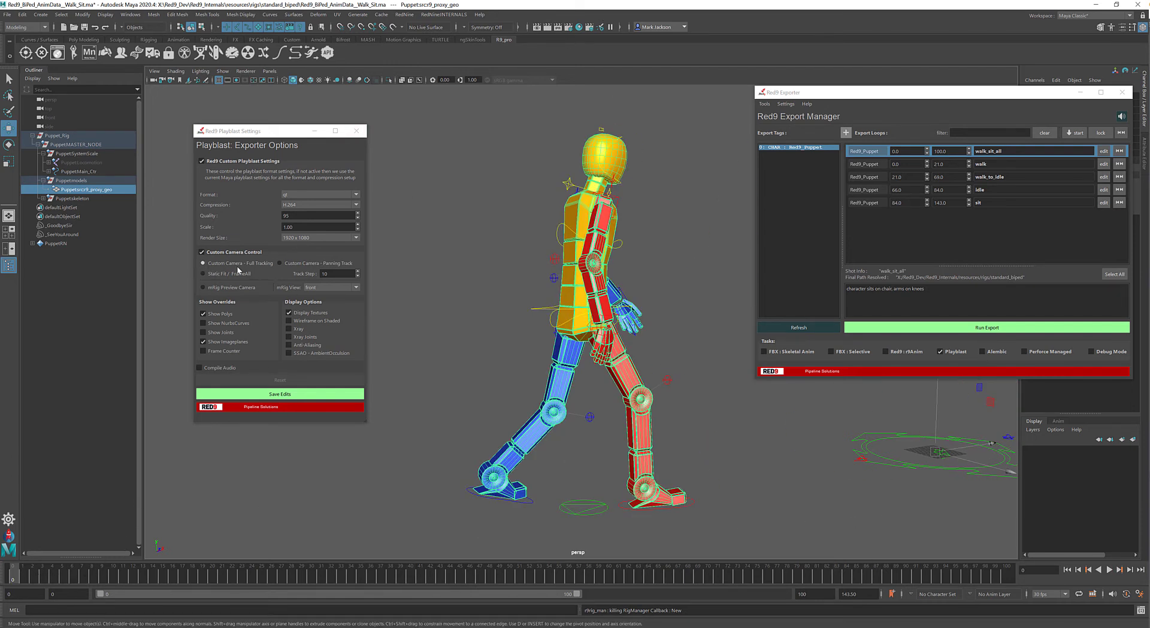
- Look at the panning and tracking options of Red9's CameraTracker command
{"action": "left_click", "coordinate": [403, 14]}
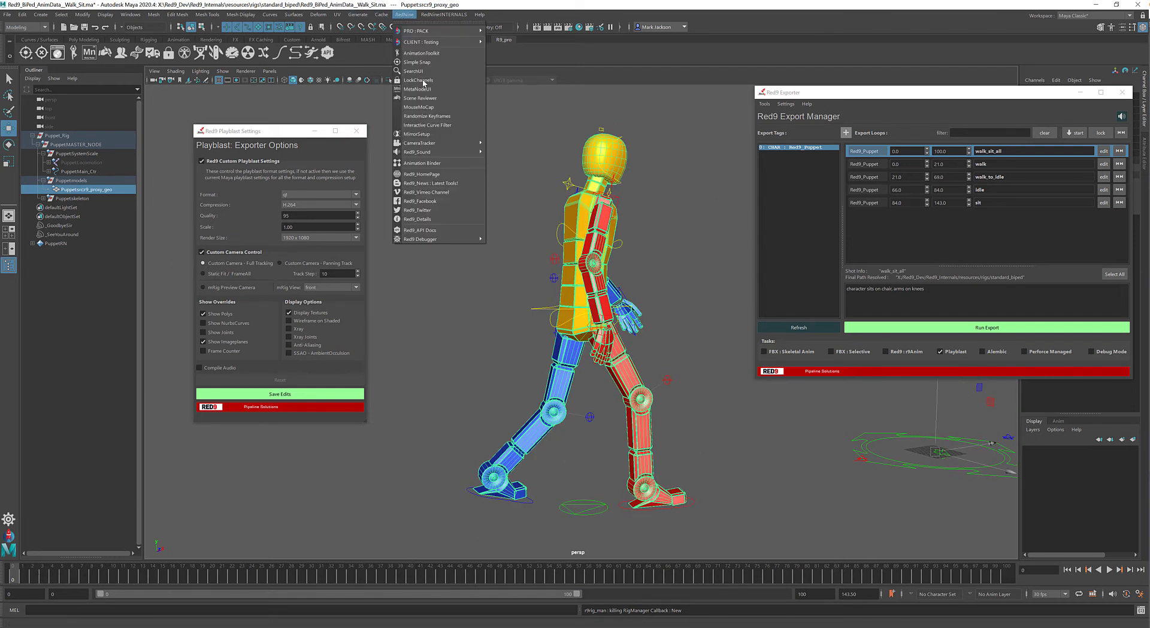
{"action": "mouse_move", "coordinate": [426, 144]}
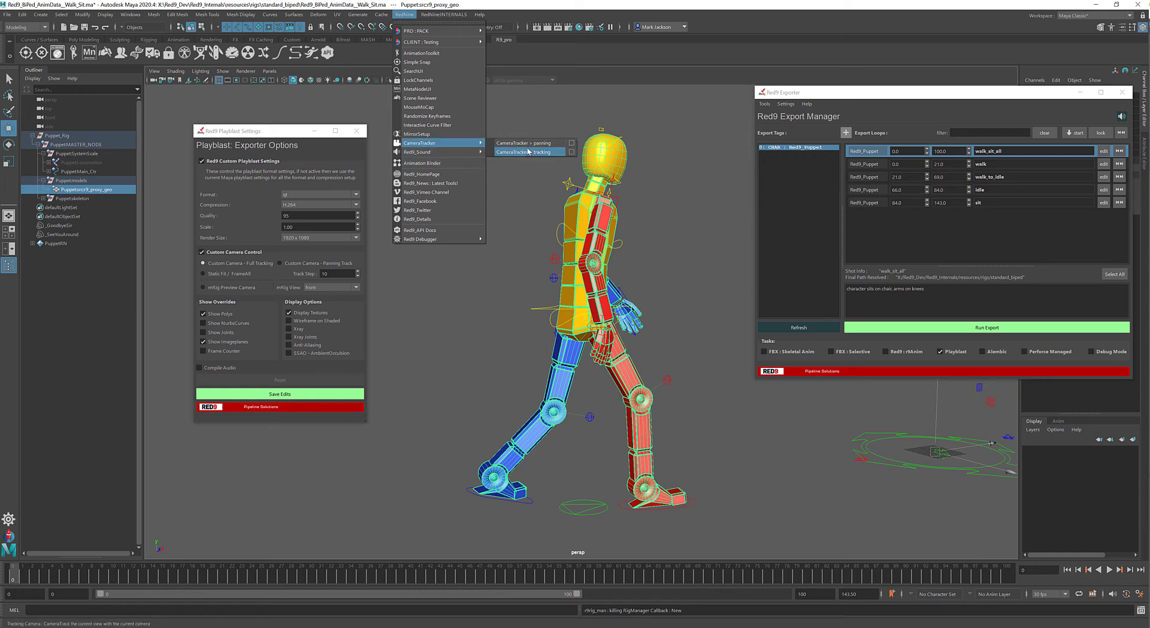
{"action": "left_click", "coordinate": [528, 152]}
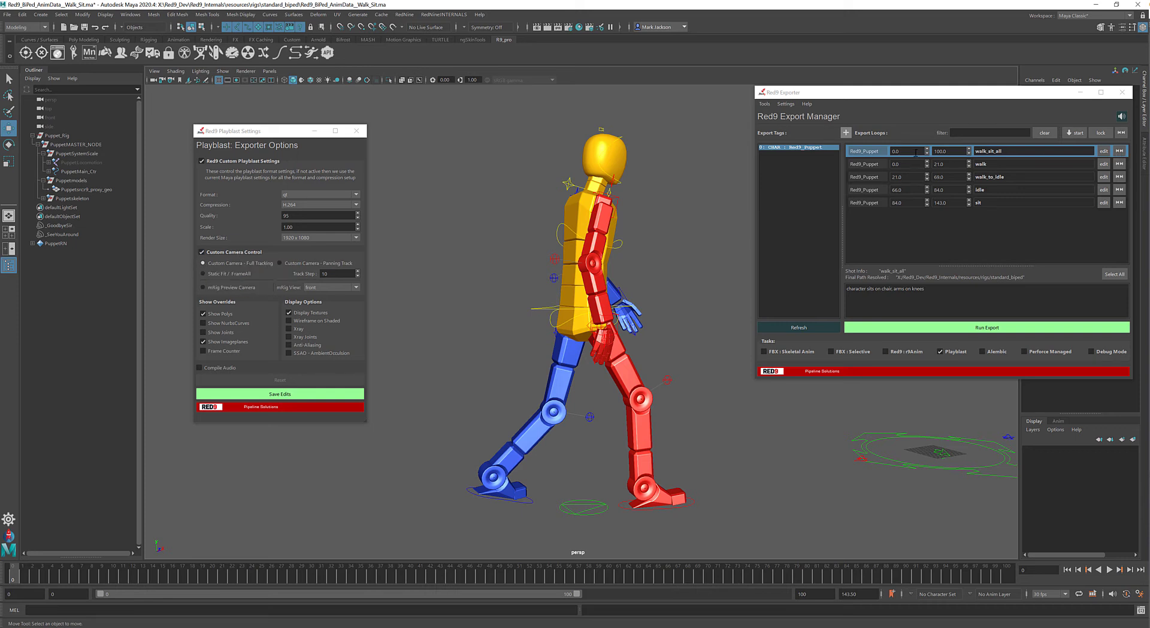
- Select the puppet's proxy geometry and reframe the perspective view on it at frames 10 and 20 of walk_sit_all
{"action": "left_click", "coordinate": [1120, 152]}
{"action": "left_click", "coordinate": [85, 190]}
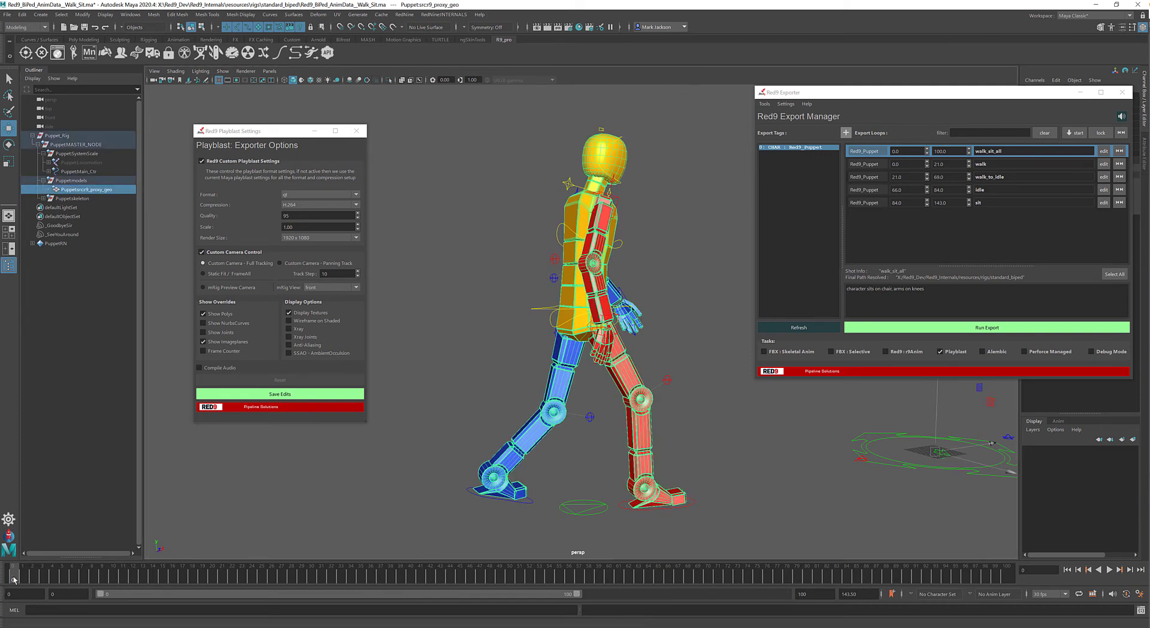
{"action": "left_click_drag", "start_coordinate": [15, 576], "coordinate": [113, 577]}
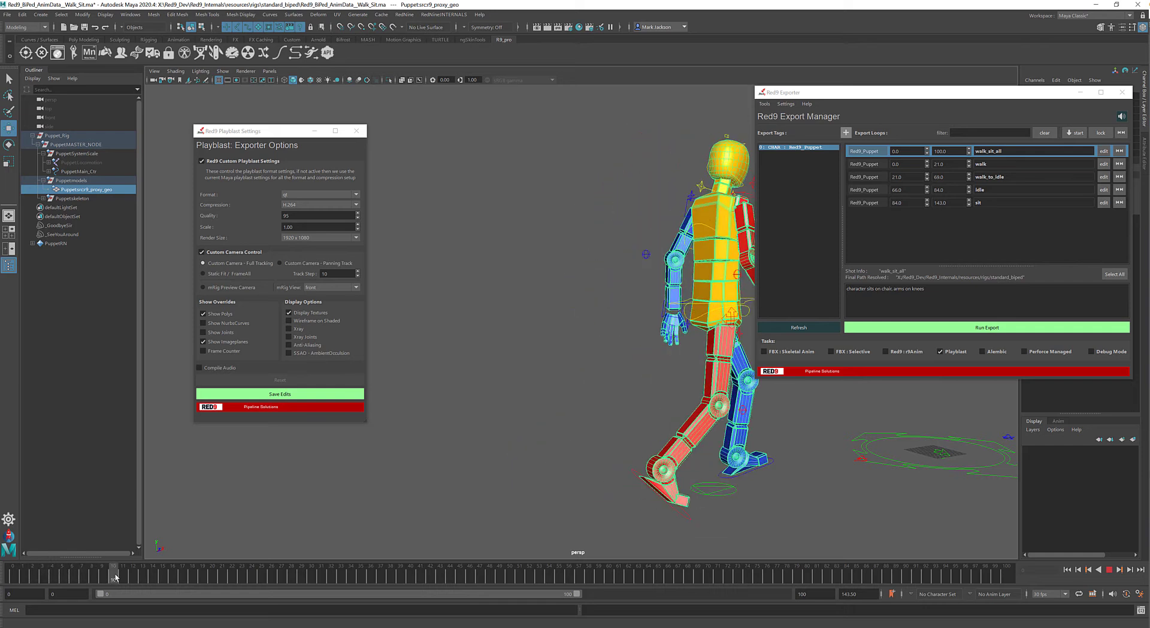
{"action": "key", "text": "f"}
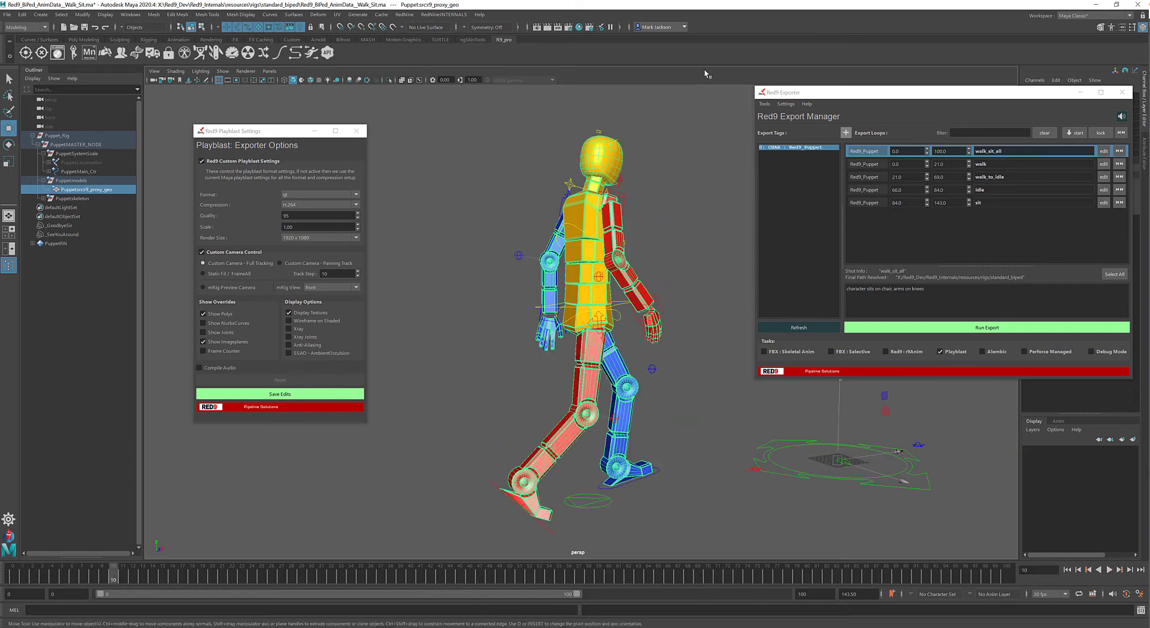
{"action": "left_click_drag", "start_coordinate": [130, 573], "coordinate": [212, 573]}
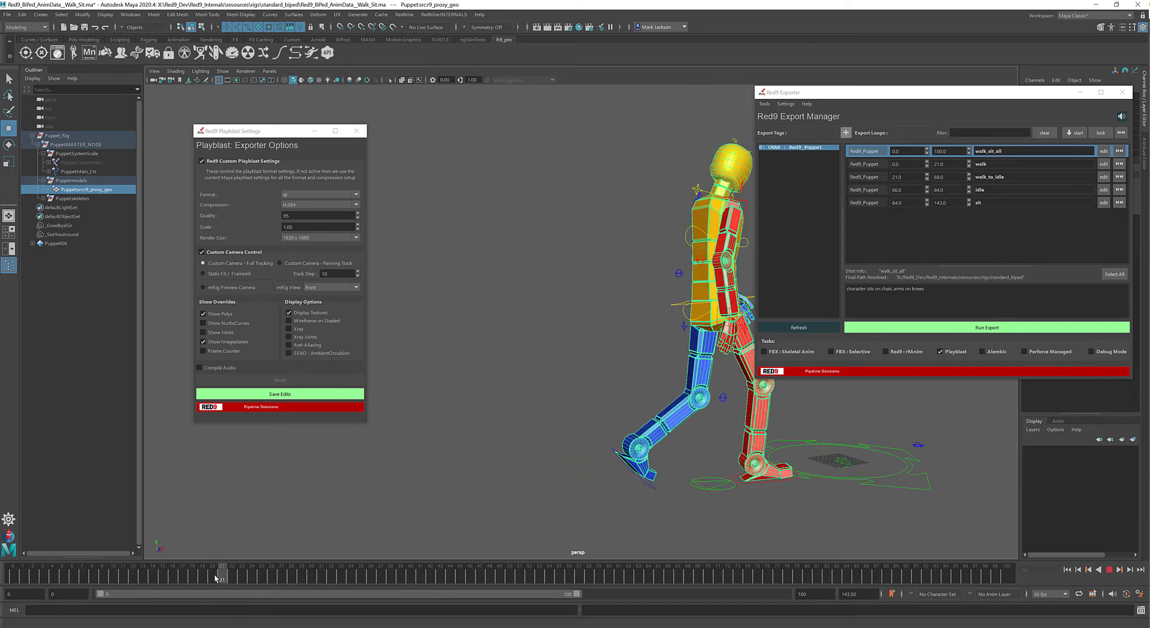
{"action": "key", "text": "f"}
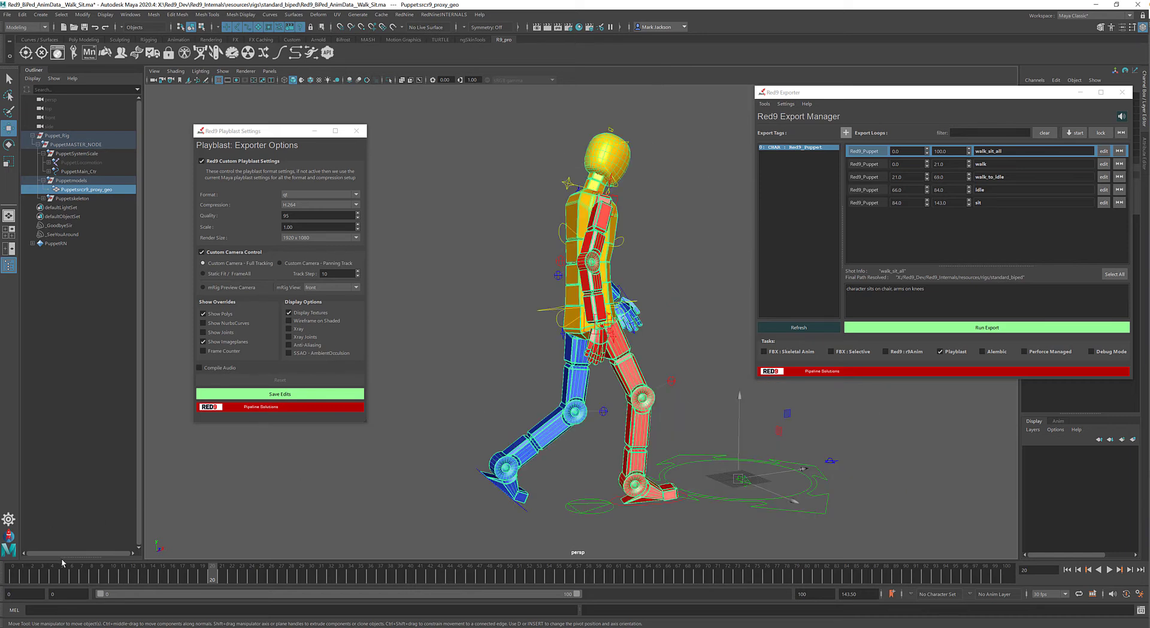
- Save the full-tracking playblast settings, run the walk_sit_all playblast export and close the resulting video
{"action": "left_click", "coordinate": [294, 393]}
{"action": "left_click", "coordinate": [927, 323]}
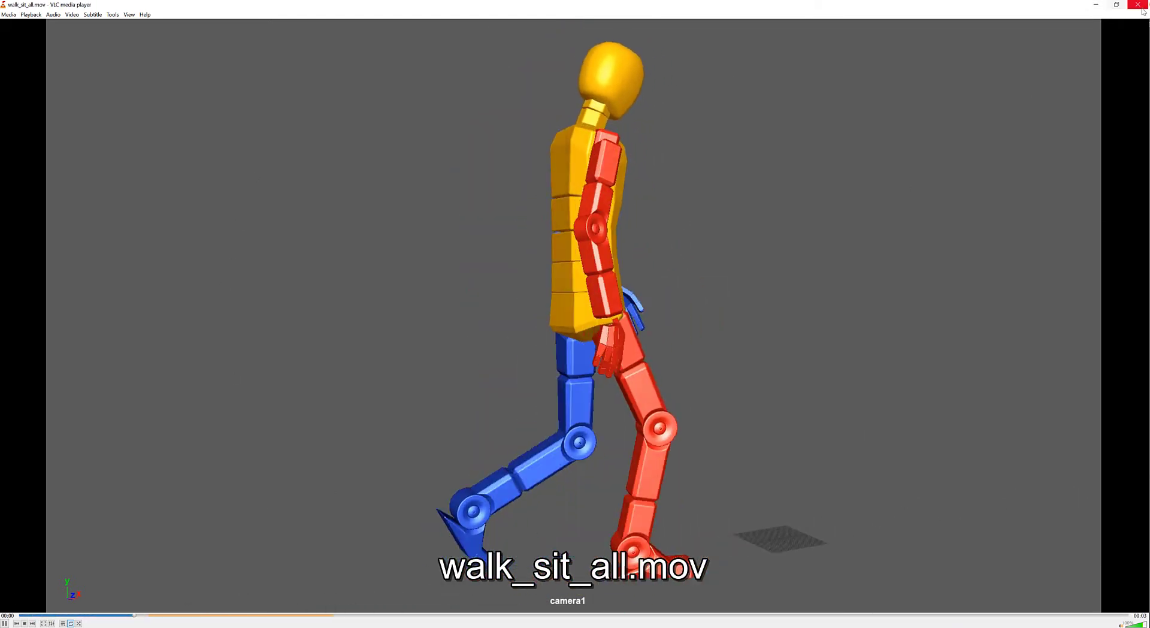
{"action": "left_click", "coordinate": [1138, 6]}
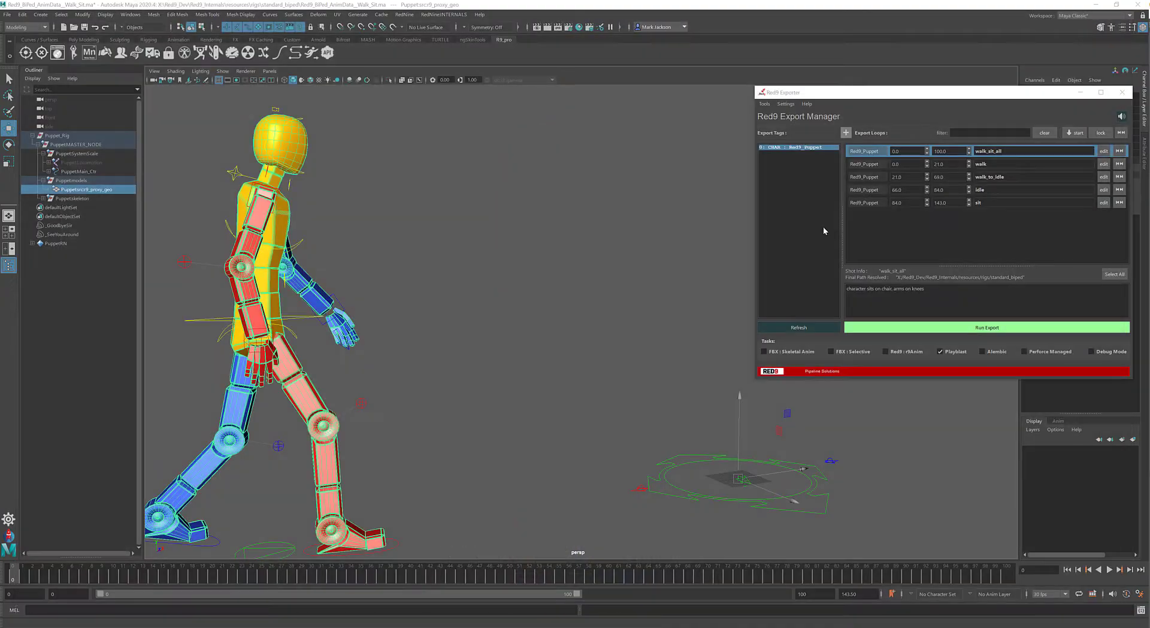
- Reopen the playblast settings, set the custom camera to Panning Track and save the edits
{"action": "left_click", "coordinate": [785, 104]}
{"action": "left_click", "coordinate": [805, 124]}
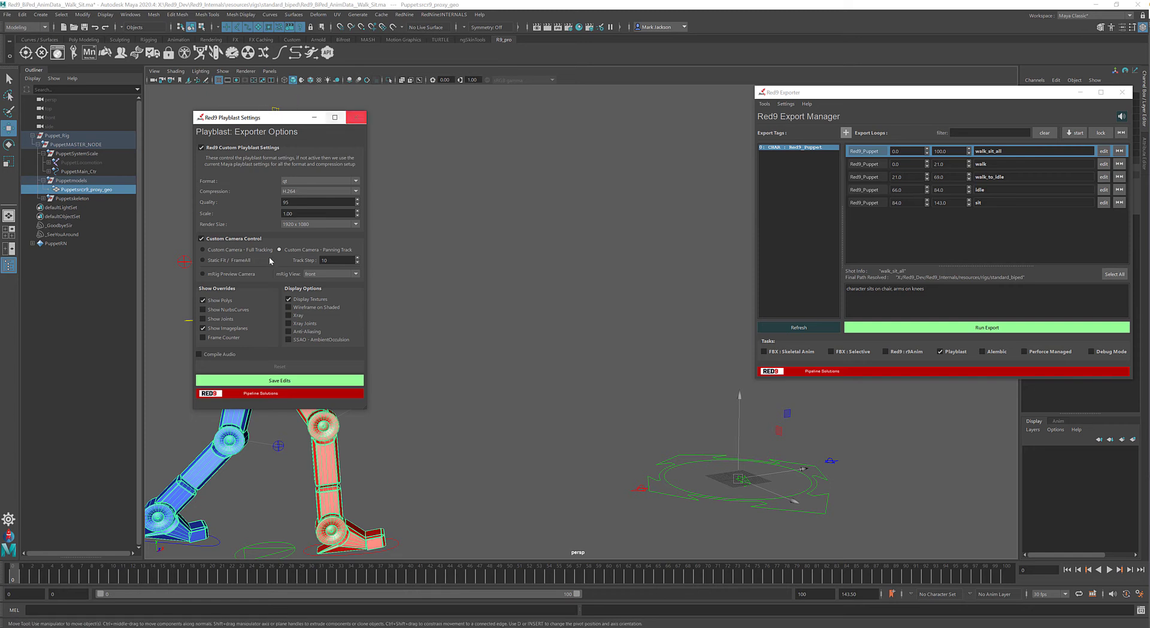
{"action": "left_click", "coordinate": [284, 381]}
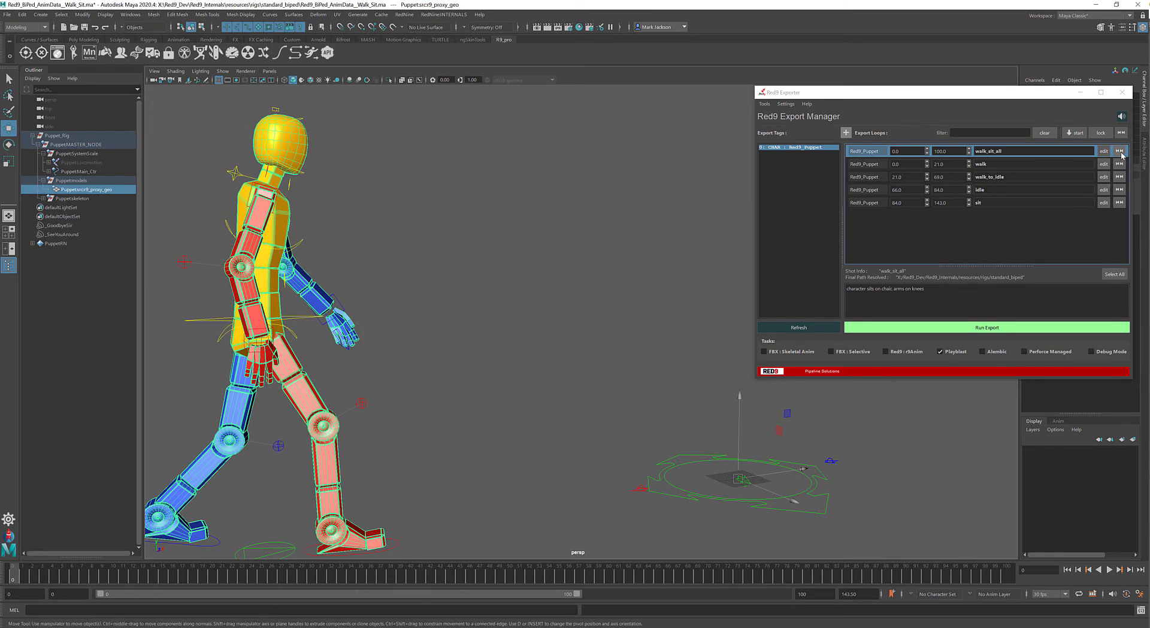
- Frame the puppet at the start frame, go to frame 10 and orbit the perspective view to see the character from behind
{"action": "key", "text": "w"}
{"action": "key", "text": "f"}
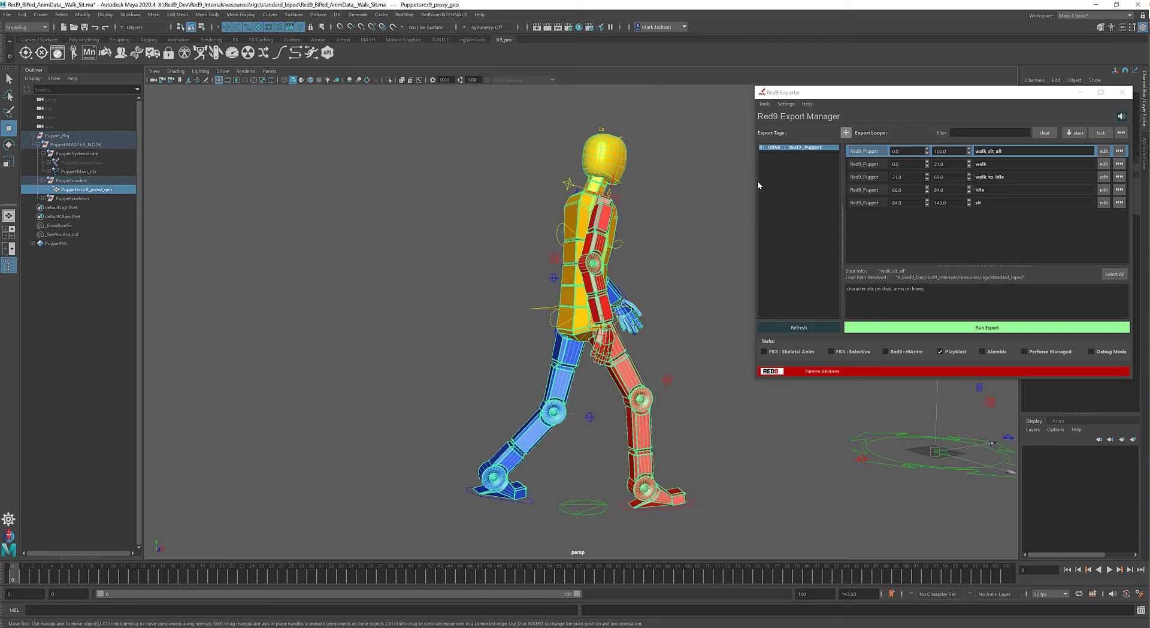
{"action": "key", "text": "alt+v"}
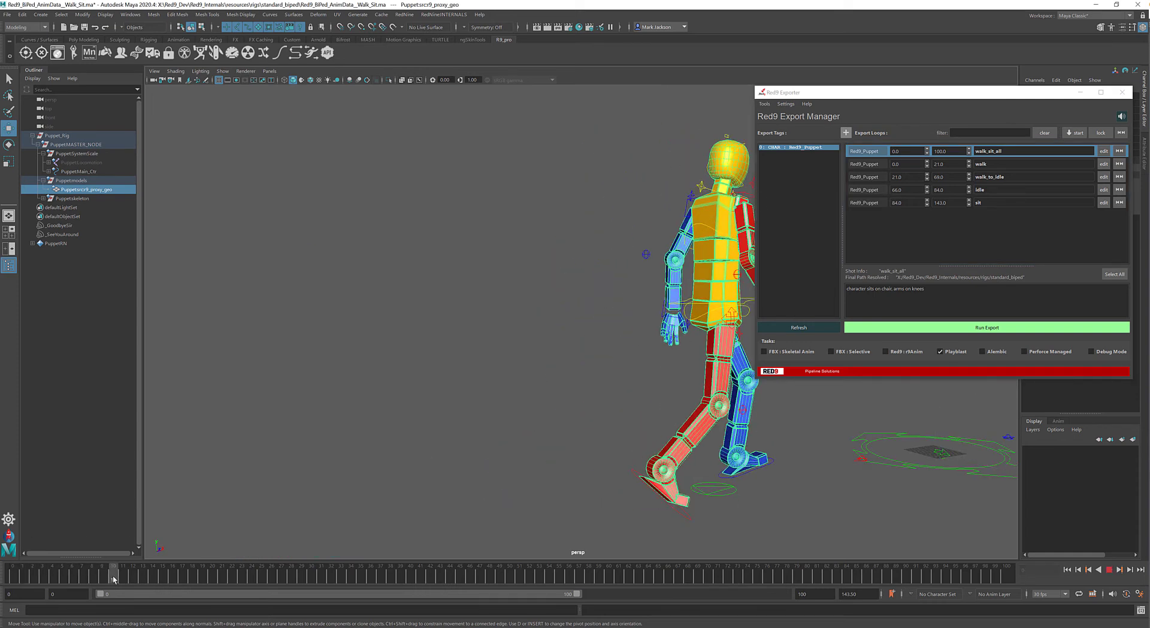
{"action": "left_click", "coordinate": [114, 578]}
{"action": "left_click_drag", "start_coordinate": [849, 93], "coordinate": [975, 101]}
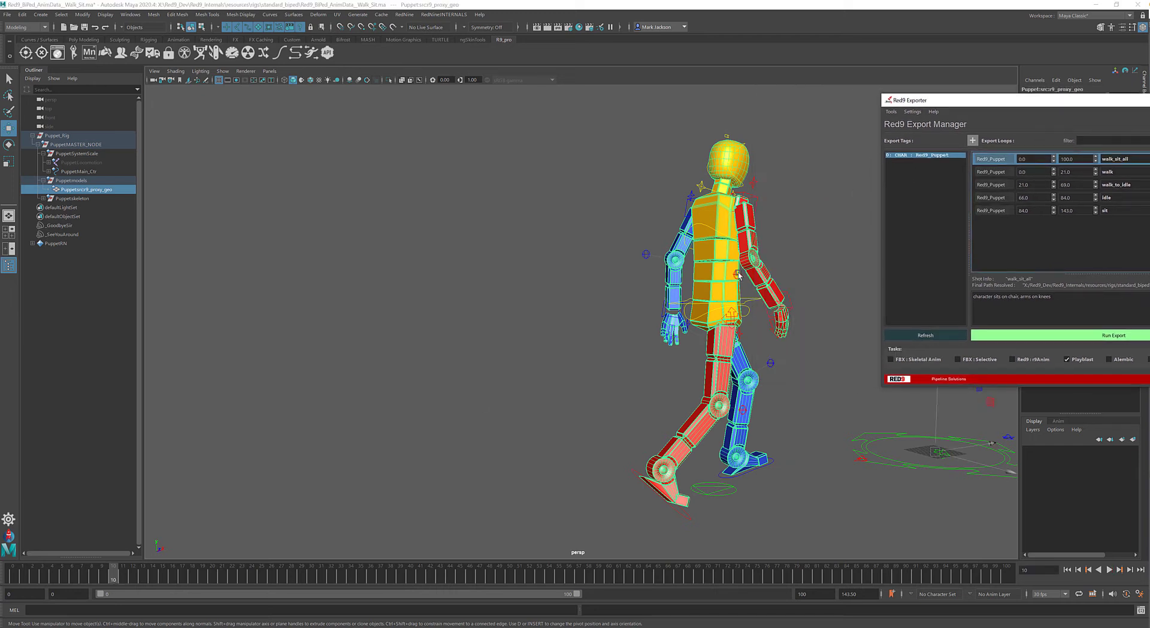
{"action": "left_click_drag", "start_coordinate": [680, 312], "coordinate": [733, 291], "text": "alt"}
{"action": "middle_click_drag", "start_coordinate": [760, 284], "coordinate": [678, 285], "text": "alt"}
{"action": "right_click_drag", "start_coordinate": [678, 286], "coordinate": [557, 425], "text": "alt"}
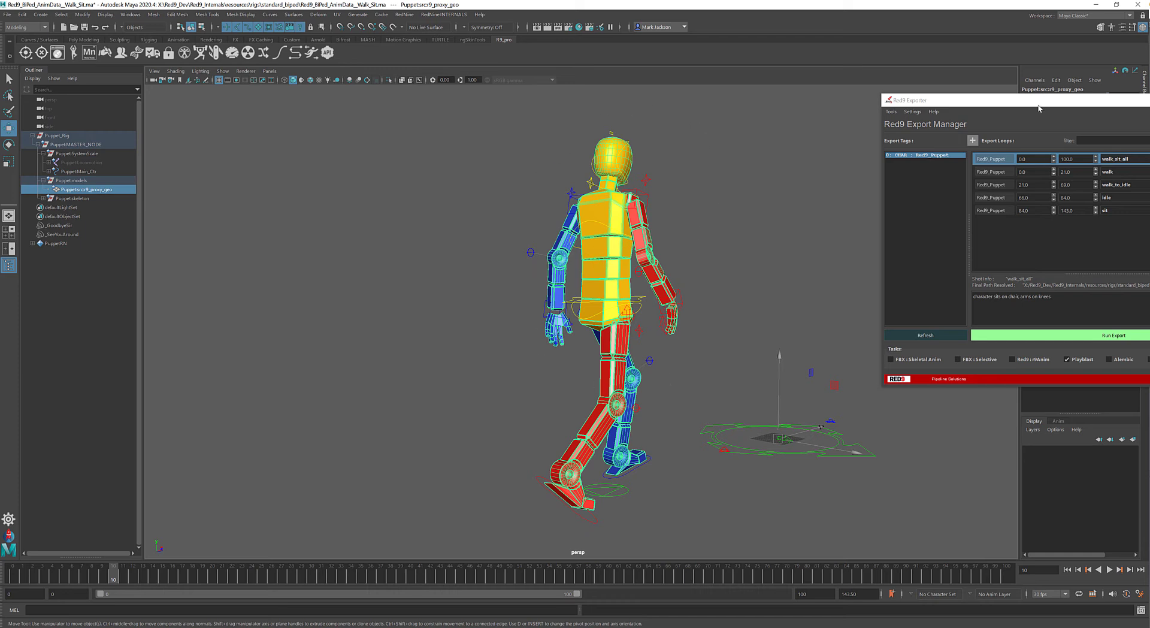
- Bring the Red9 Exporter window back, export the walk_sit_all playblast with the panning camera and close the video
{"action": "left_click_drag", "start_coordinate": [1039, 108], "coordinate": [875, 90]}
{"action": "left_click", "coordinate": [906, 320]}
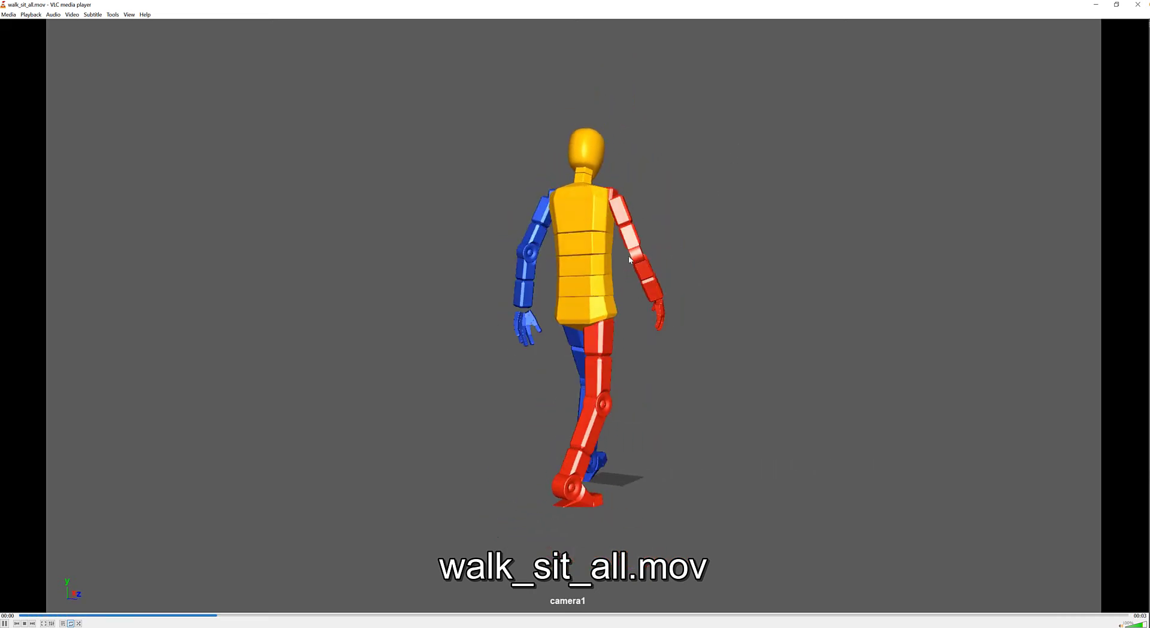
{"action": "left_click", "coordinate": [1142, 5]}
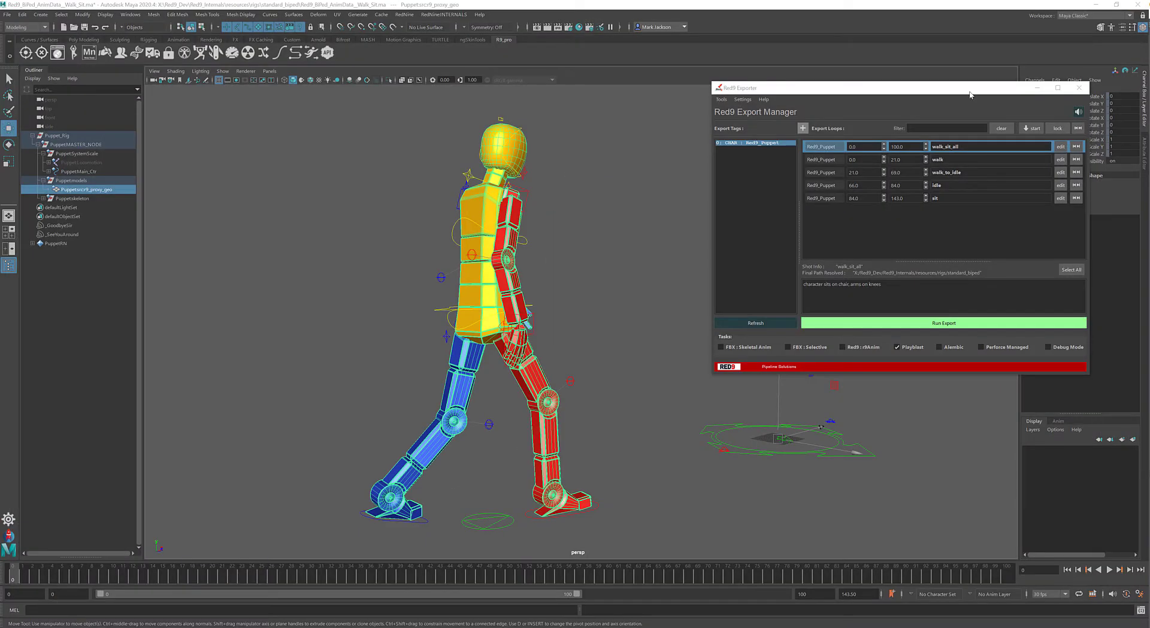
- Reopen the playblast settings, choose Static Fit / FrameAll and reframe the view on the puppet at the start frame
{"action": "left_click", "coordinate": [742, 99]}
{"action": "left_click", "coordinate": [760, 118]}
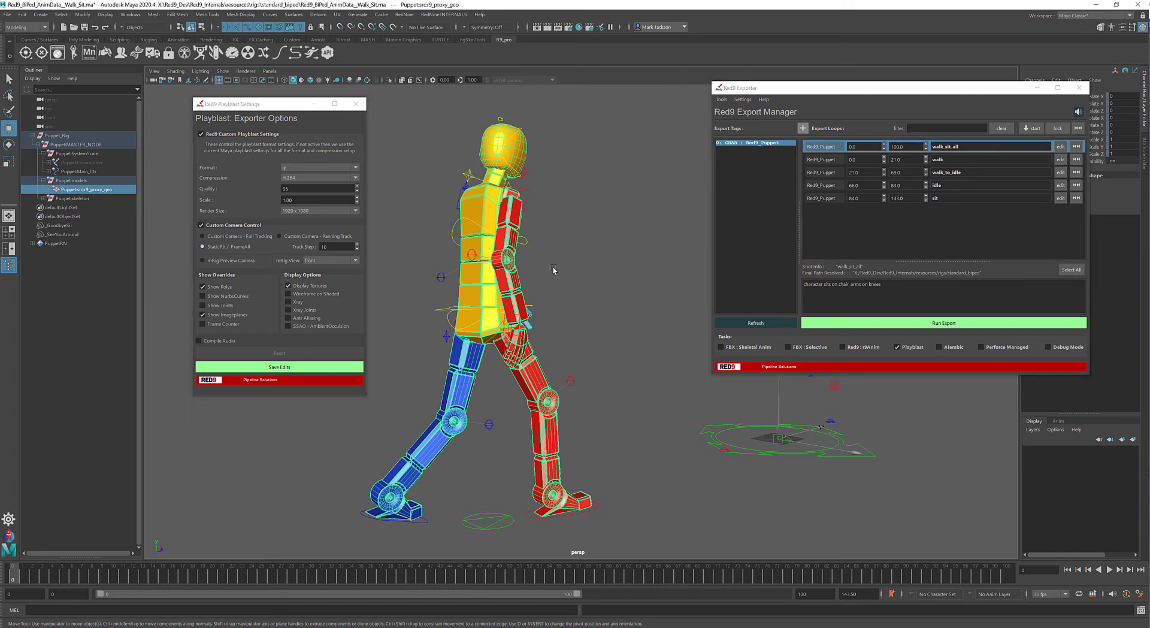
{"action": "left_click_drag", "start_coordinate": [50, 582], "coordinate": [12, 577]}
{"action": "key", "text": "f"}
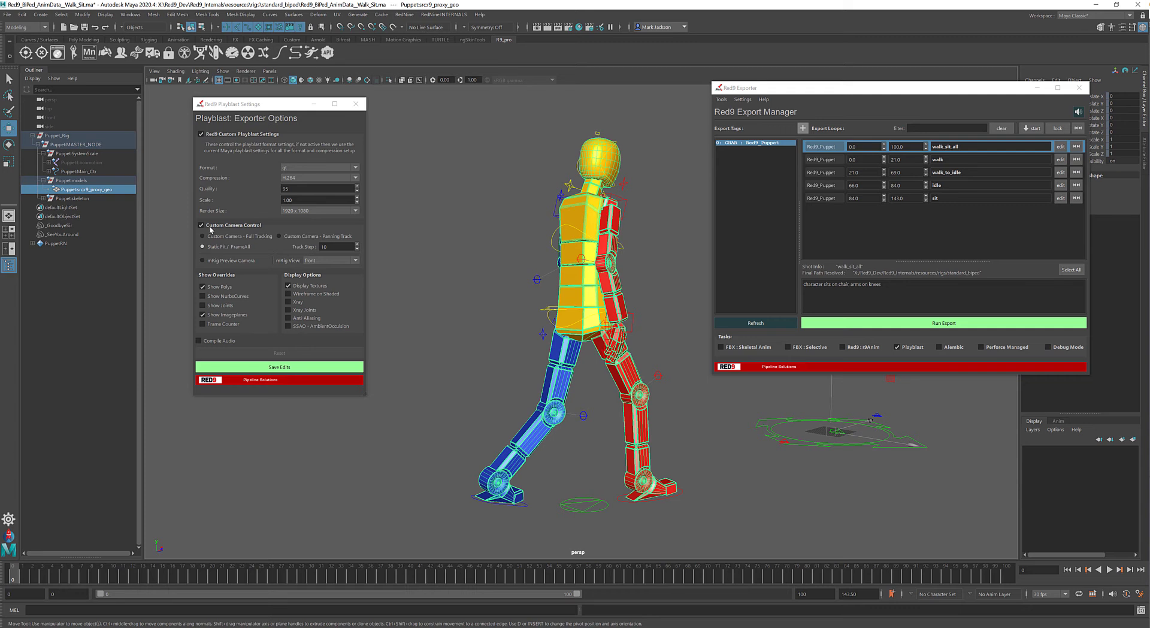
- Set the custom camera control to mRig Preview Camera and look through the chest control's preview camera view options
{"action": "left_click", "coordinate": [225, 262]}
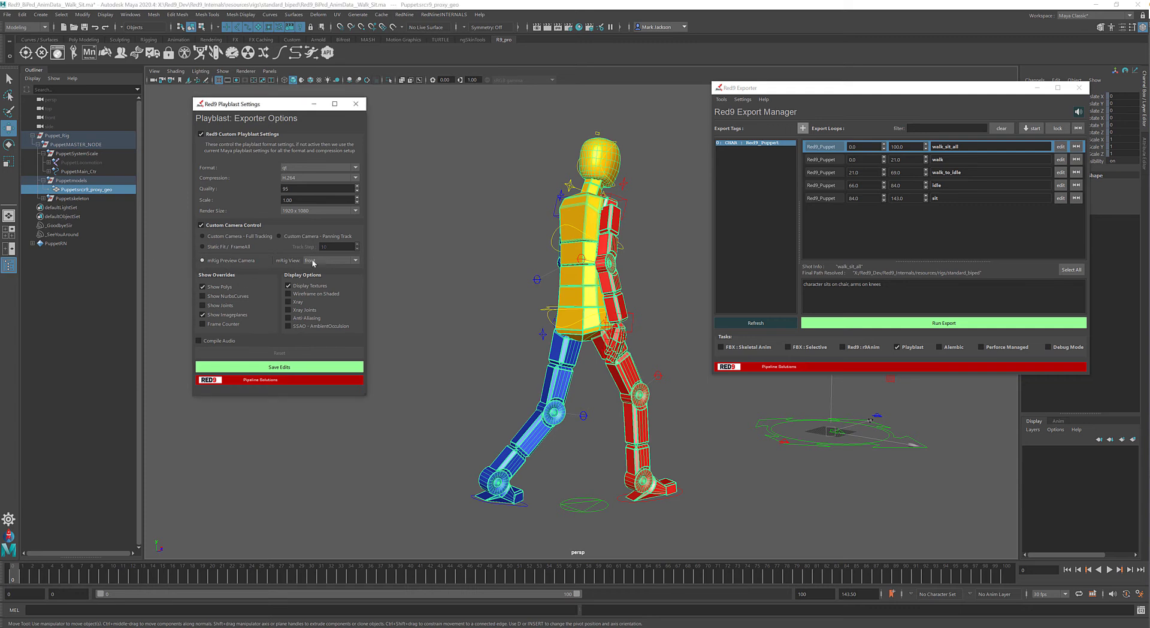
{"action": "left_click", "coordinate": [539, 240]}
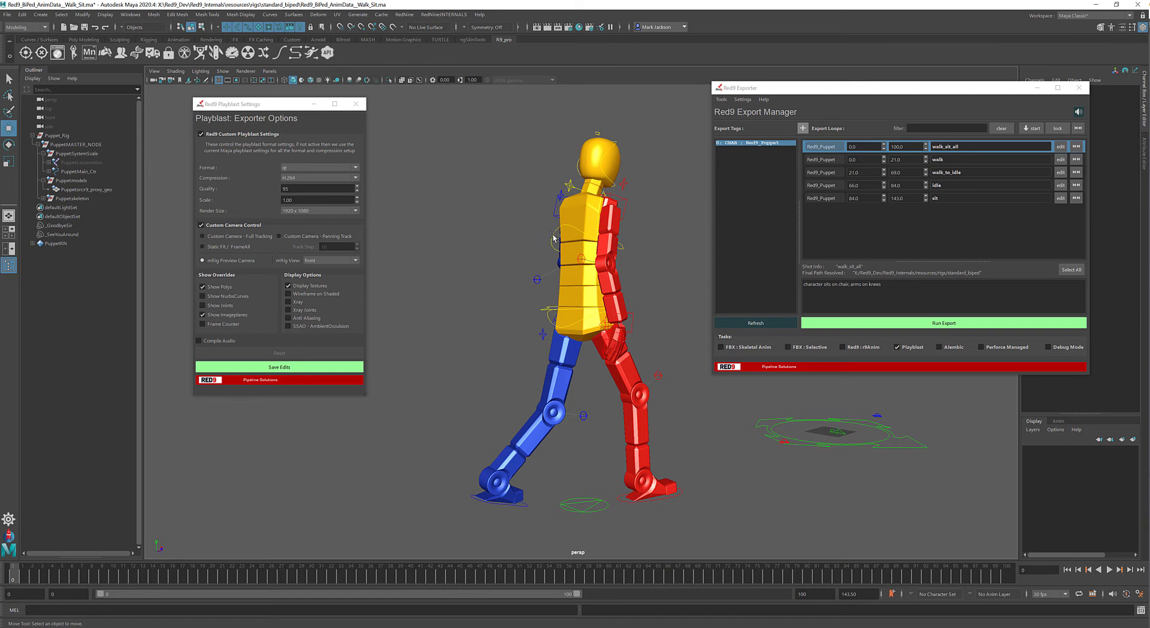
{"action": "right_click", "coordinate": [553, 238]}
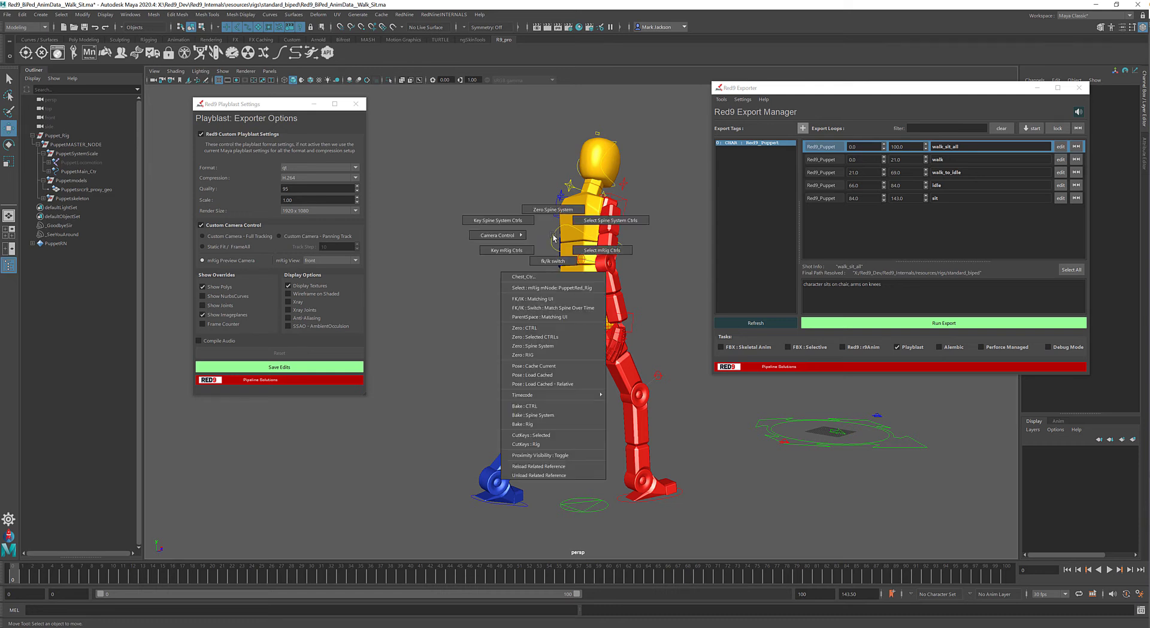
{"action": "mouse_move", "coordinate": [473, 235]}
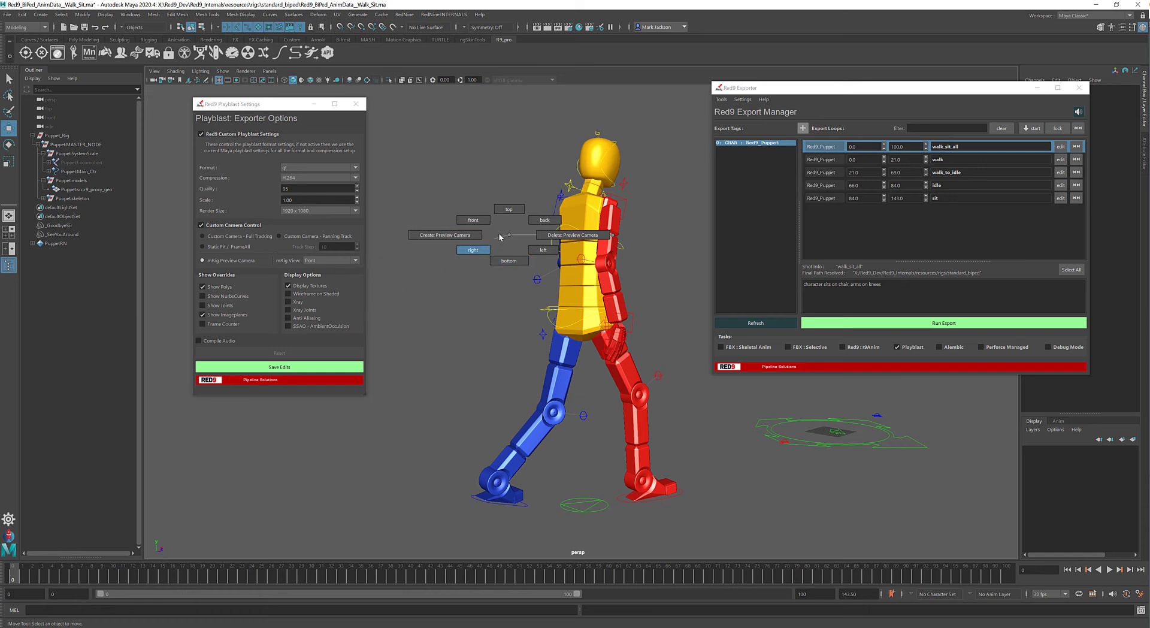
{"action": "right_click_drag", "start_coordinate": [500, 237], "coordinate": [509, 236]}
- Select the puppet's locomotion control, move the Exporter window out of the way and create the rig's preview camera
{"action": "left_click", "coordinate": [584, 492]}
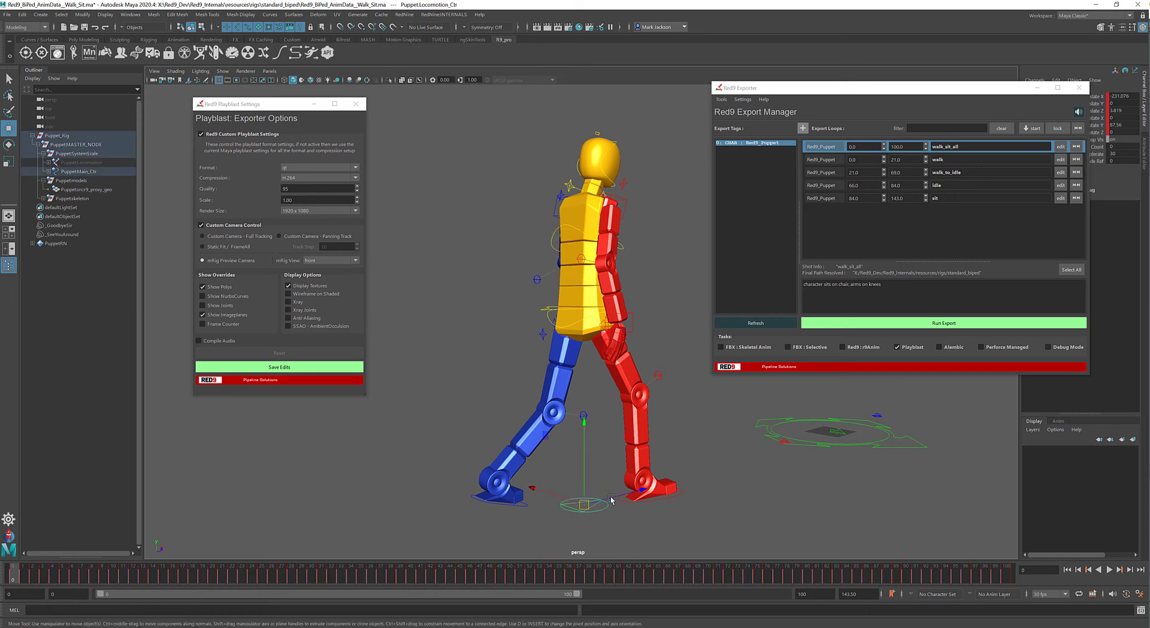
{"action": "left_click_drag", "start_coordinate": [36, 579], "coordinate": [11, 563]}
{"action": "left_click_drag", "start_coordinate": [868, 87], "coordinate": [1149, 131]}
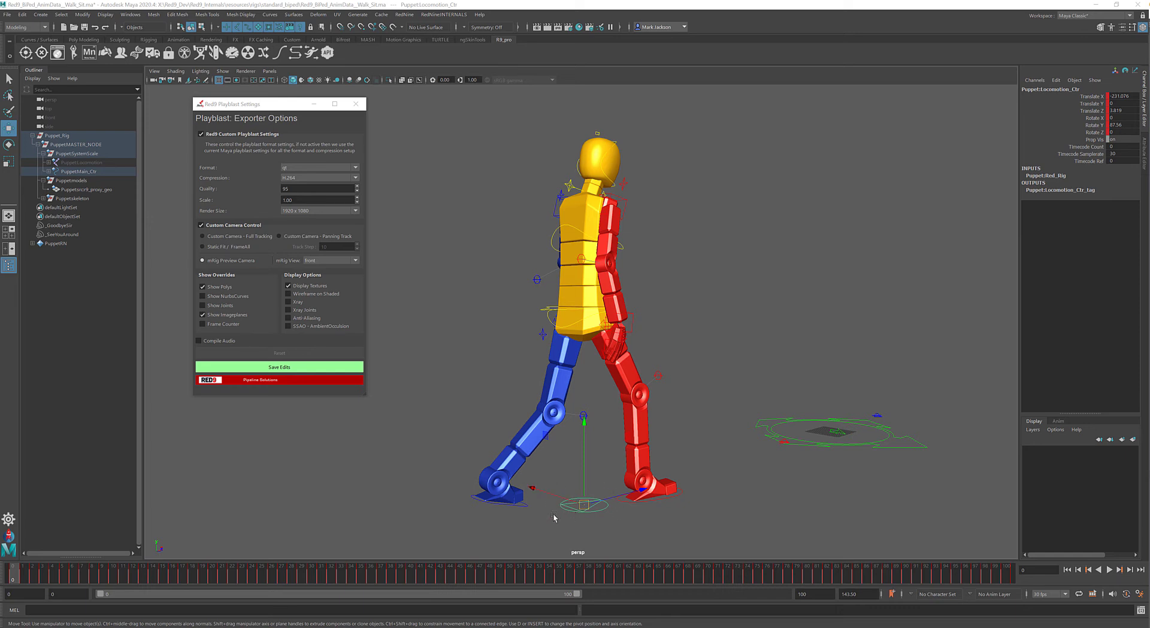
{"action": "left_click_drag", "start_coordinate": [67, 575], "coordinate": [11, 539]}
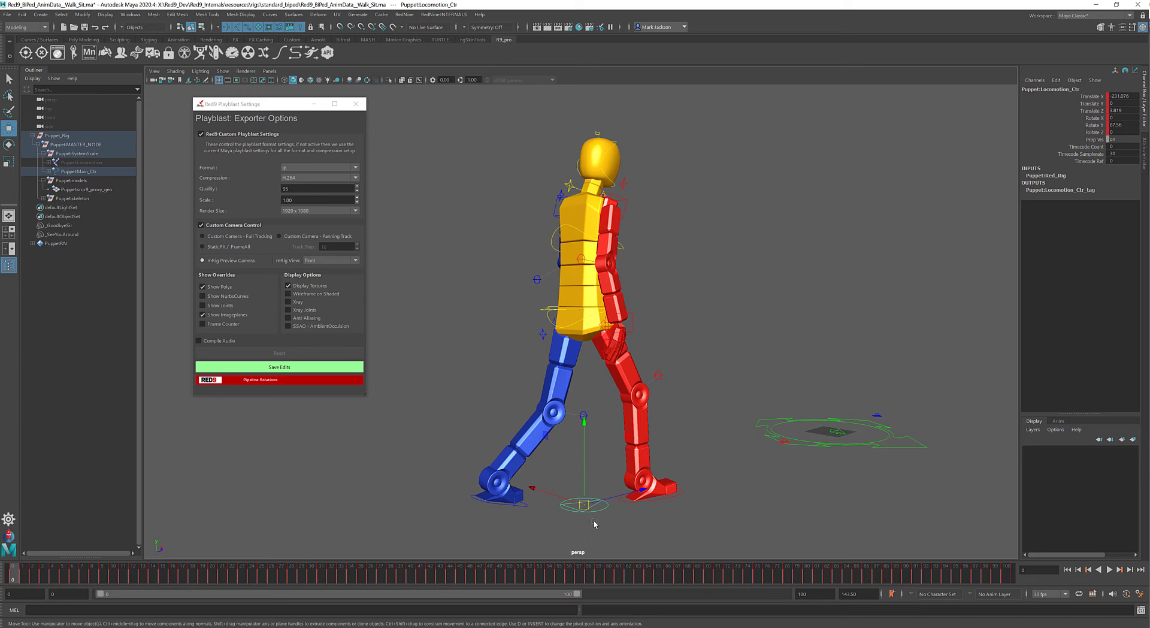
{"action": "right_click_drag", "start_coordinate": [588, 508], "coordinate": [469, 432]}
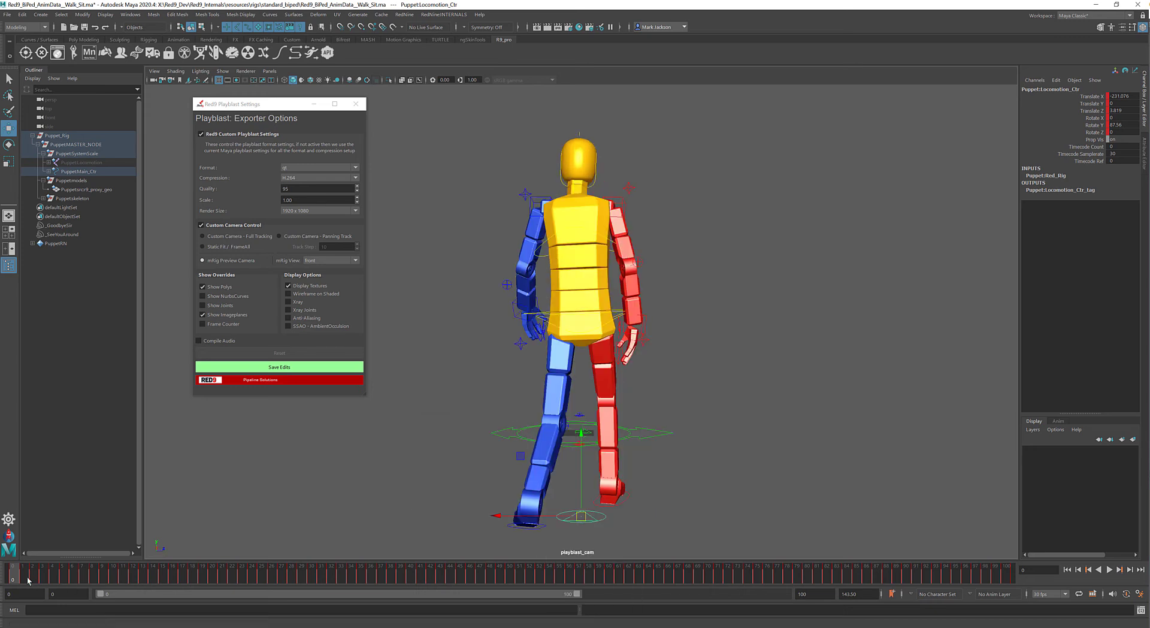
- Play the animation through the preview camera, switch the camera to the top view and play it again
{"action": "key", "text": "alt+v"}
{"action": "left_click_drag", "start_coordinate": [542, 529], "coordinate": [13, 533]}
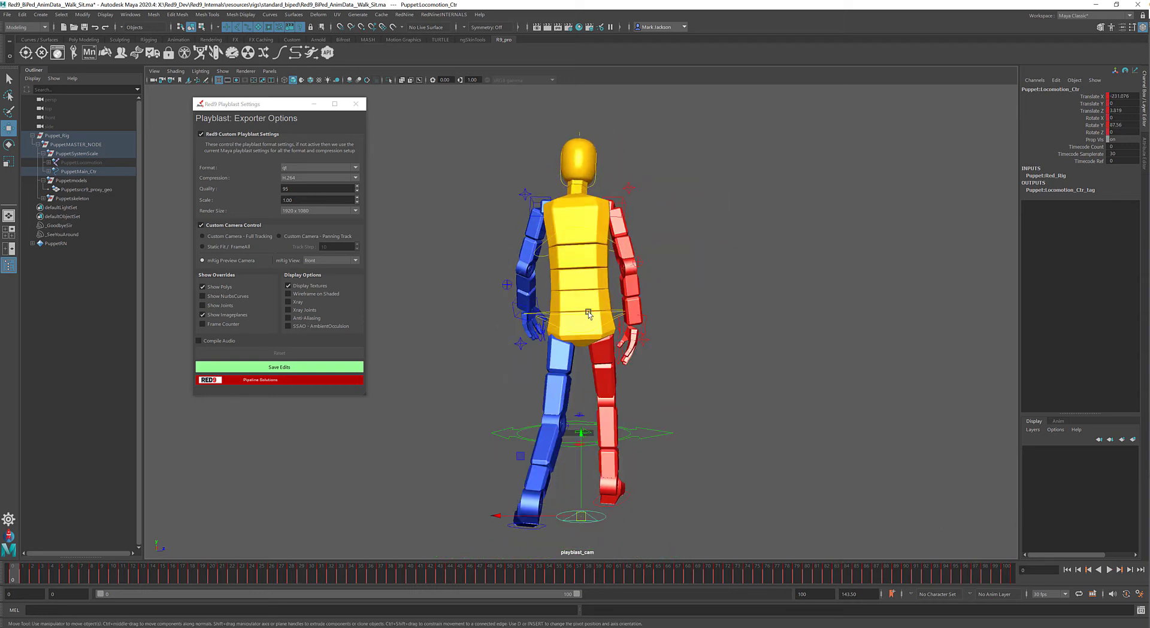
{"action": "right_click_drag", "start_coordinate": [579, 310], "coordinate": [496, 286]}
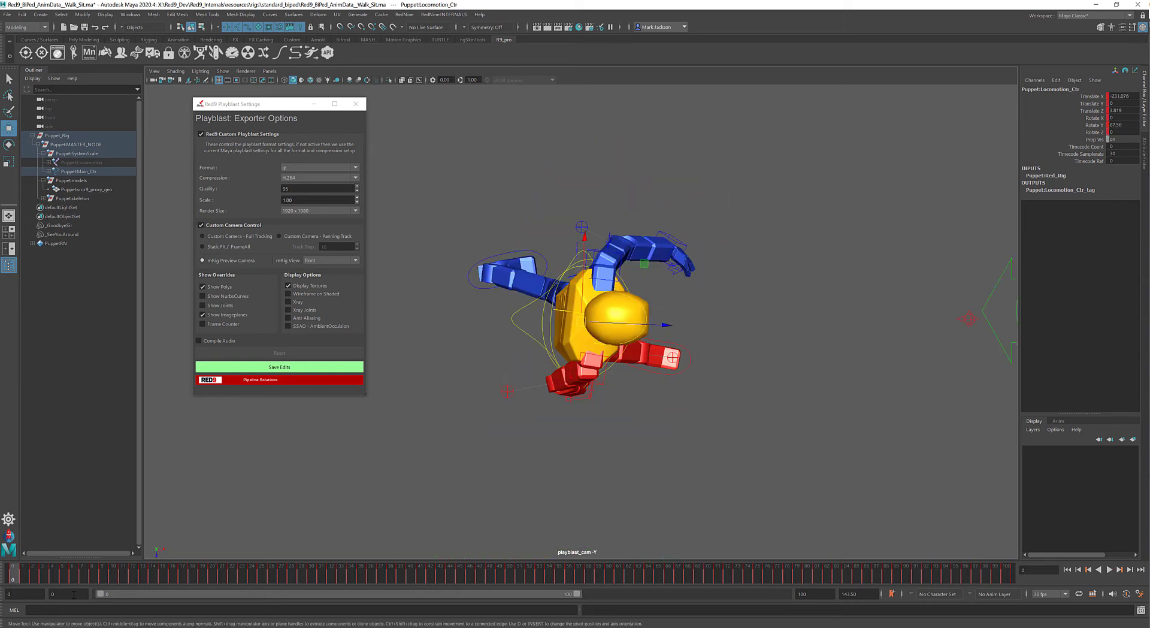
{"action": "key", "text": "alt+v"}
- Play the animation through the preview camera's front view, and scrub to frame 30 in its right view
{"action": "key", "text": "alt+v"}
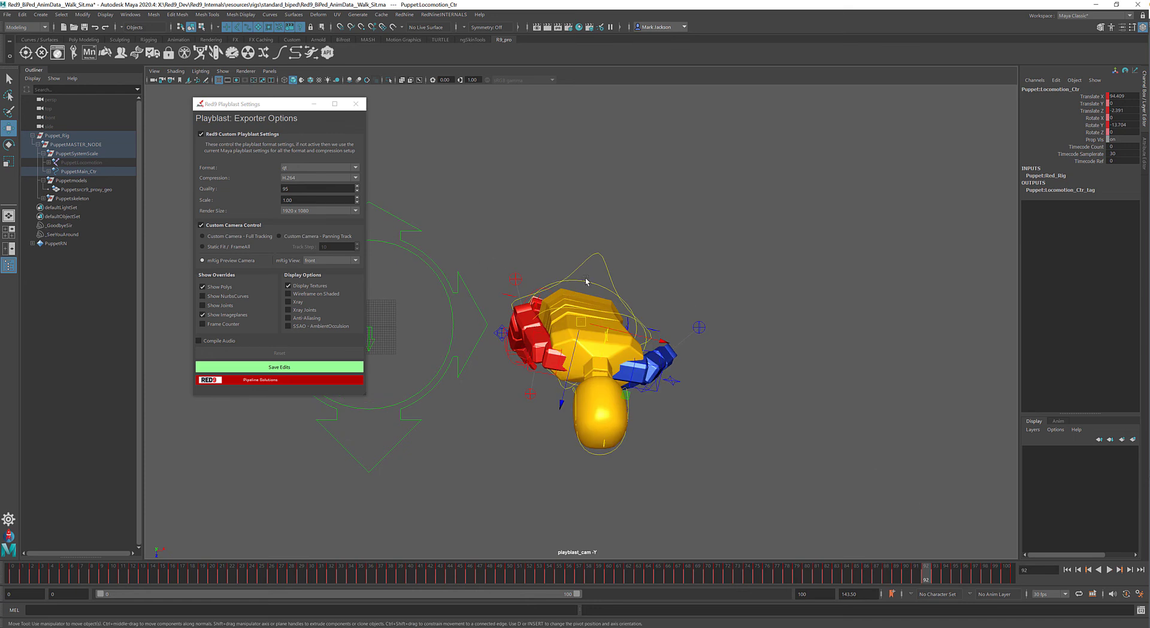
{"action": "right_click_drag", "start_coordinate": [586, 280], "coordinate": [561, 296]}
{"action": "key", "text": "alt+v"}
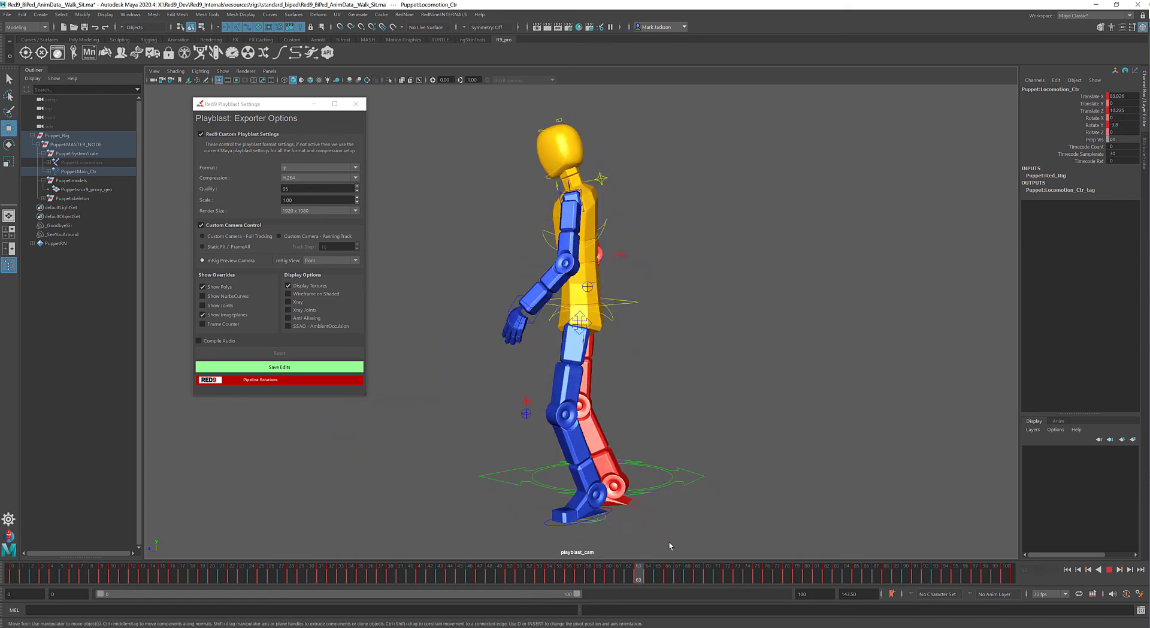
{"action": "key", "text": "alt+v"}
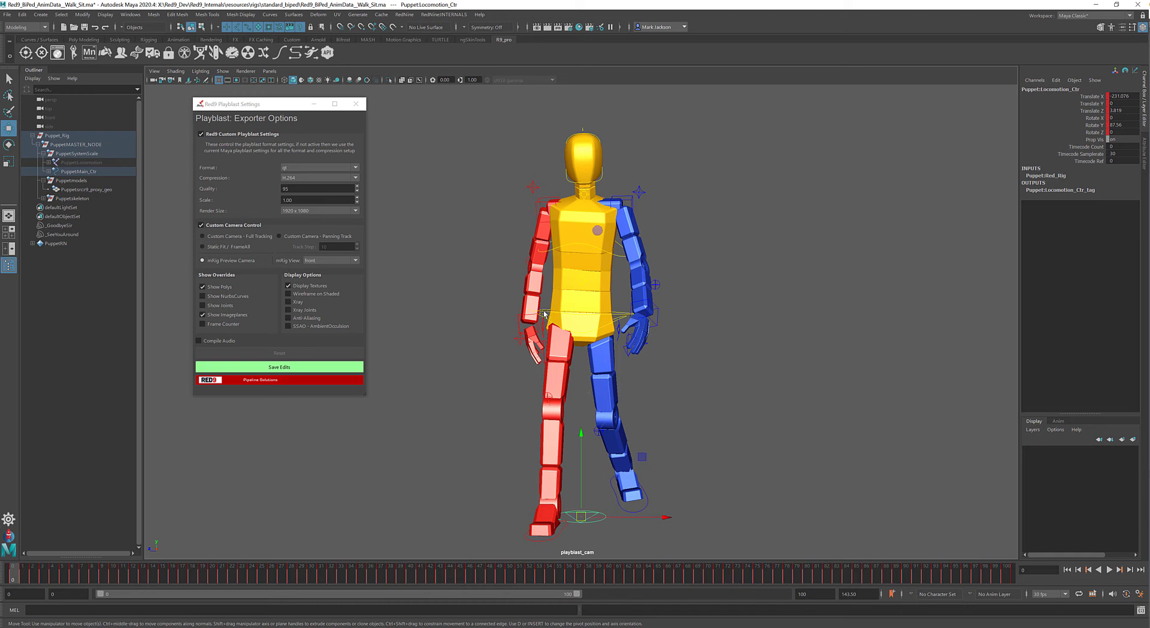
{"action": "right_click_drag", "start_coordinate": [544, 313], "coordinate": [422, 317]}
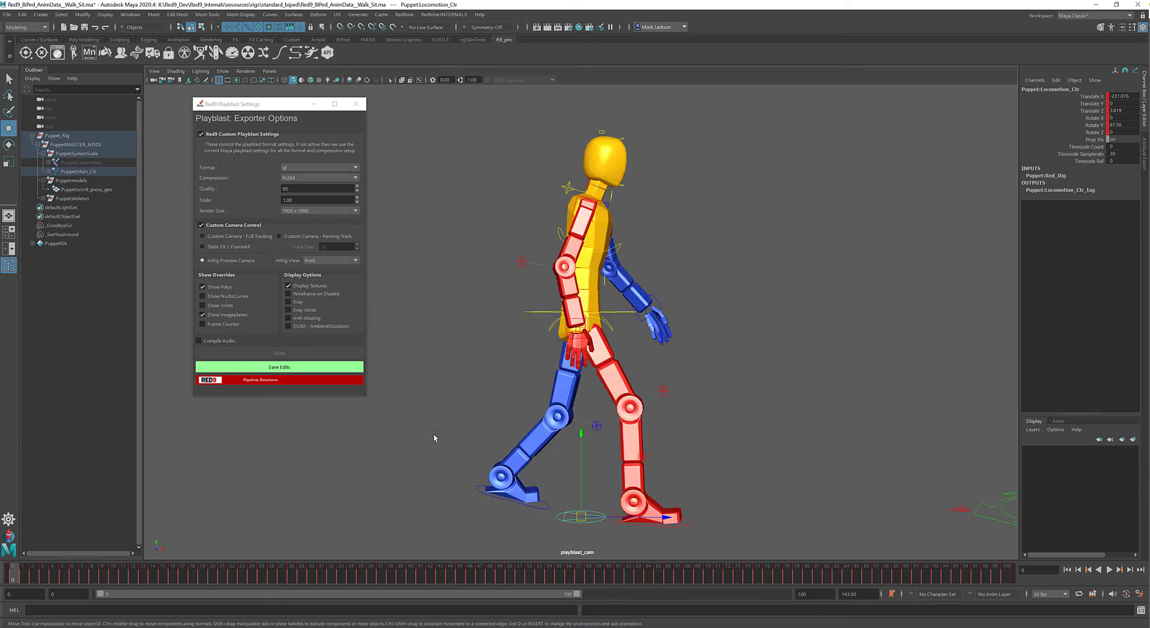
{"action": "left_click_drag", "start_coordinate": [40, 576], "coordinate": [311, 569]}
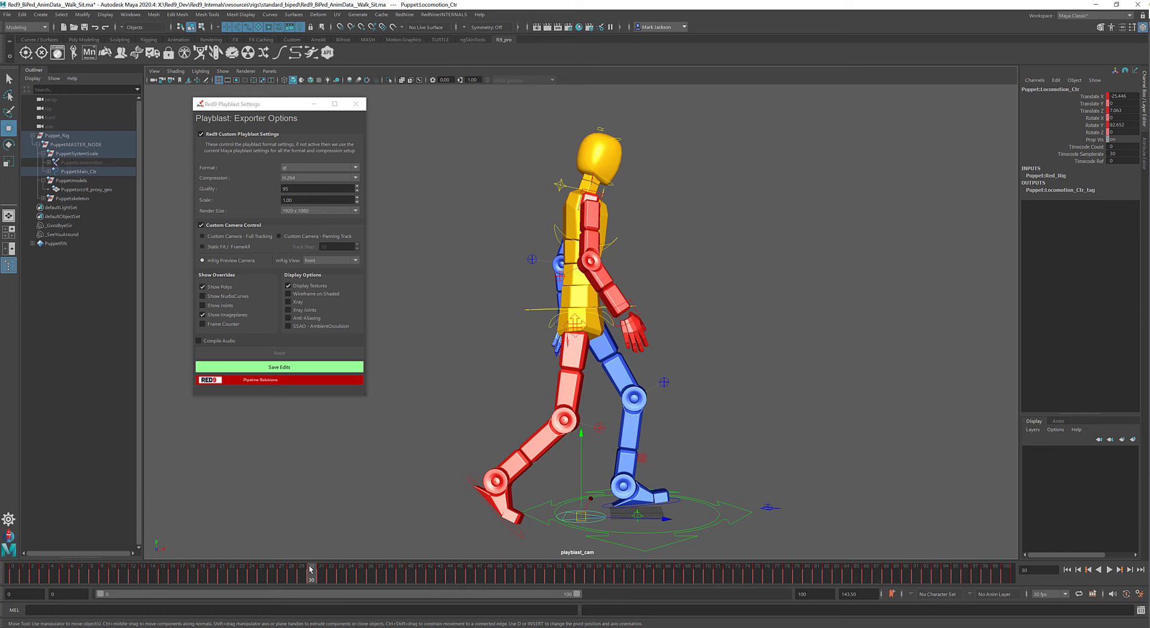
- Play the walk animation from the start through the preview camera's side view
{"action": "left_click", "coordinate": [1067, 570]}
{"action": "left_click", "coordinate": [1109, 570]}
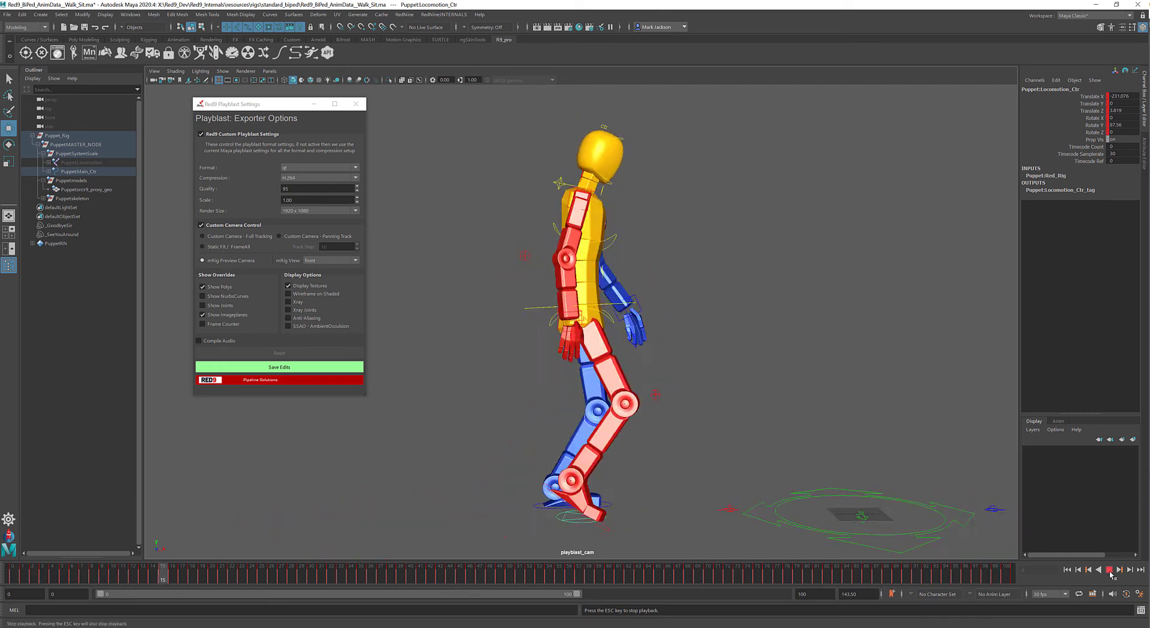
{"action": "key", "text": "Escape"}
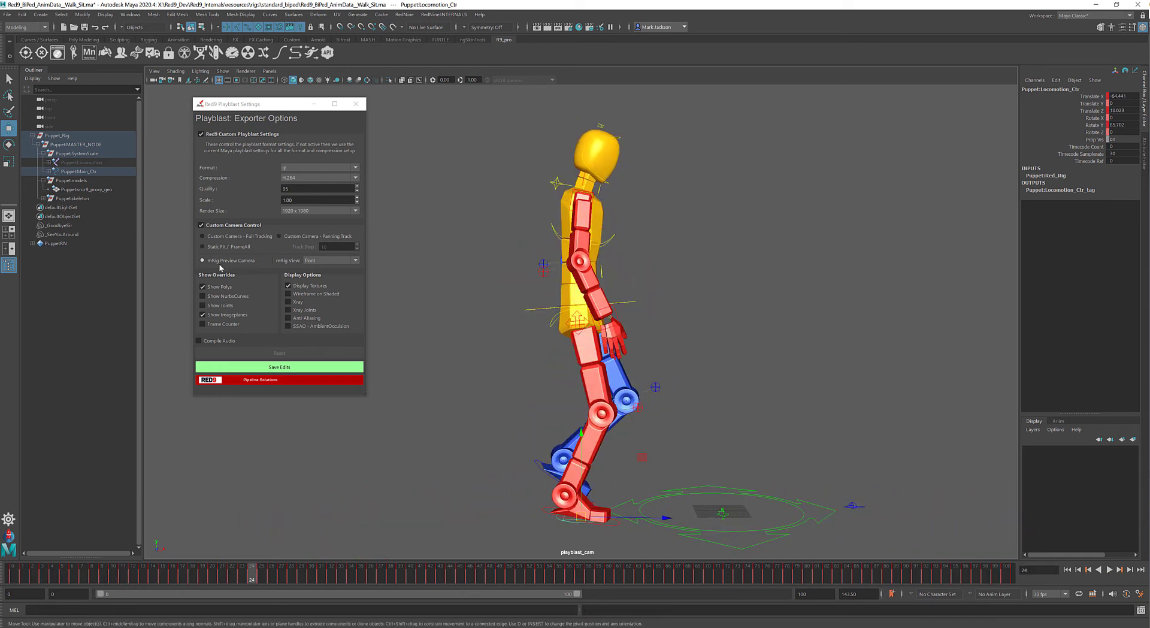
- Save the playblast settings with mRig View set to front, and export and review the walk_sit_all playblast
{"action": "left_click", "coordinate": [336, 261]}
{"action": "left_click", "coordinate": [314, 275]}
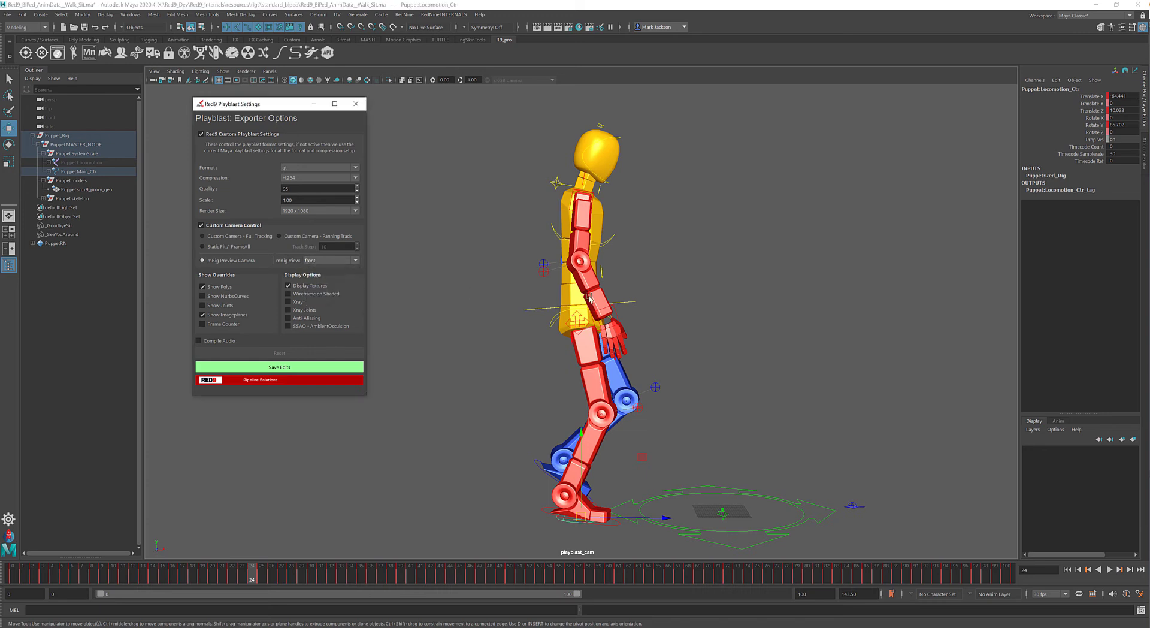
{"action": "left_click", "coordinate": [342, 264]}
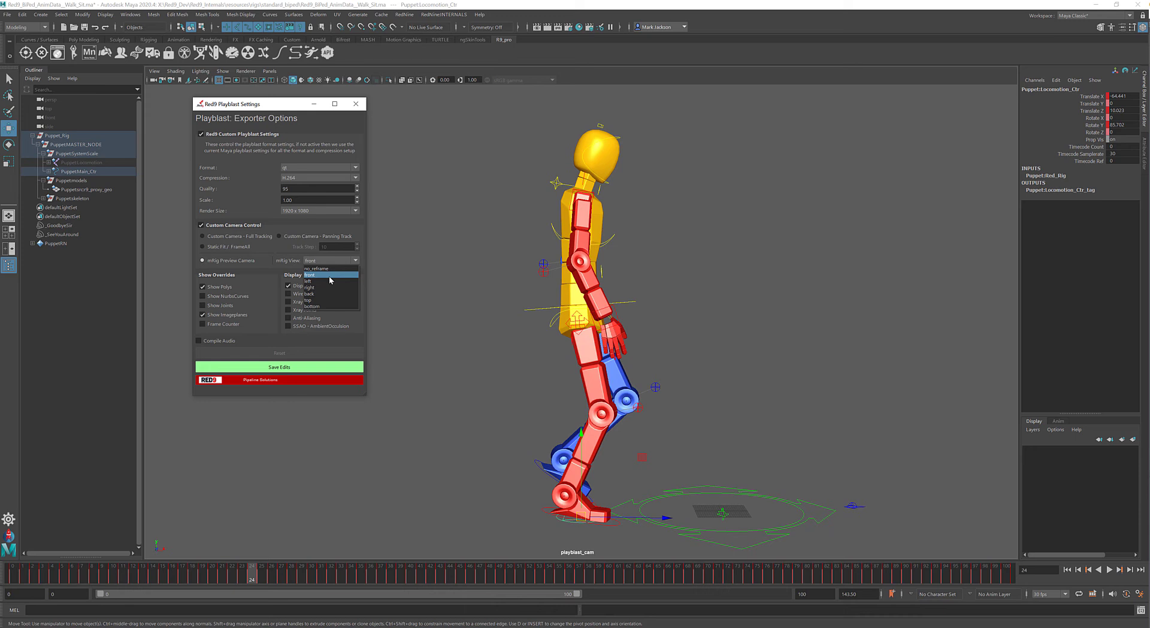
{"action": "left_click", "coordinate": [329, 276]}
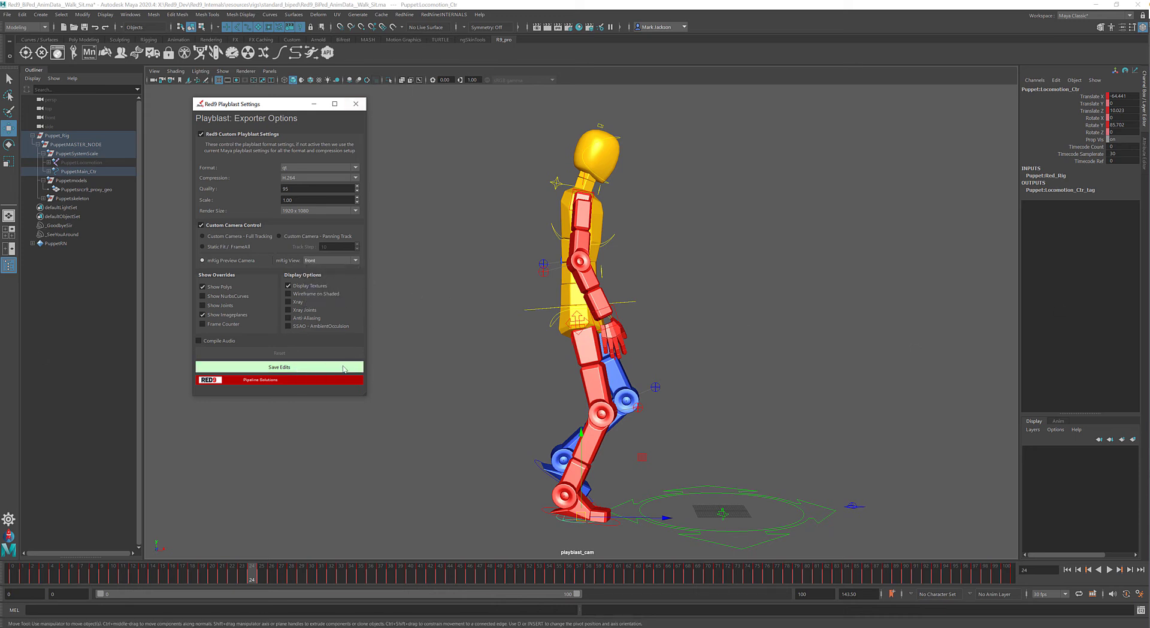
{"action": "left_click", "coordinate": [245, 367]}
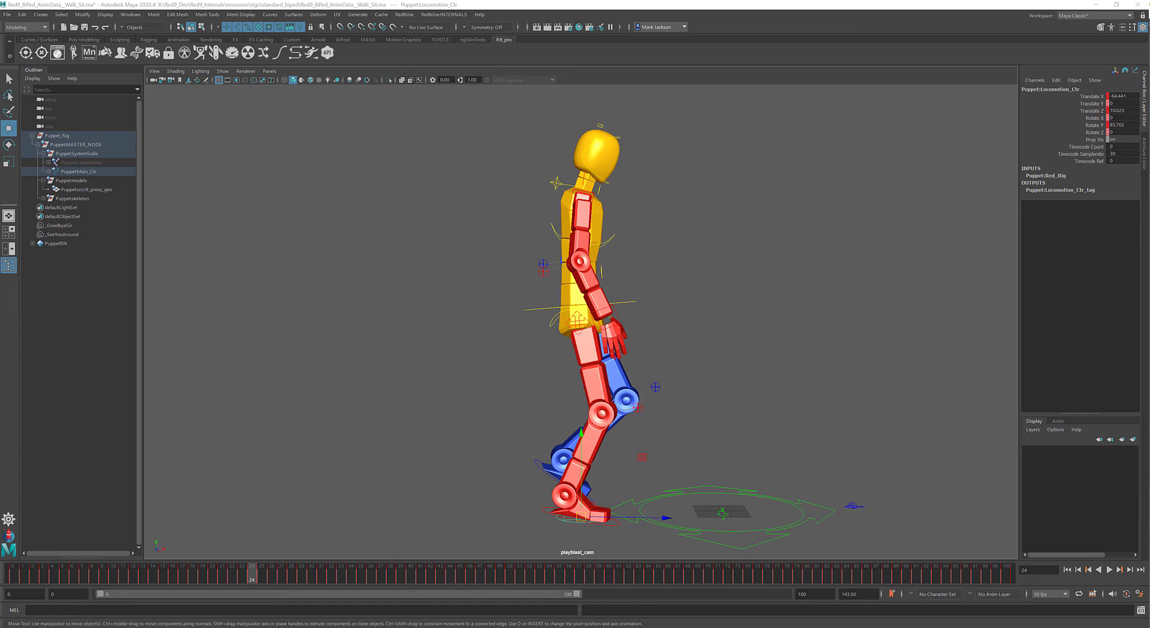
{"action": "left_click", "coordinate": [807, 400]}
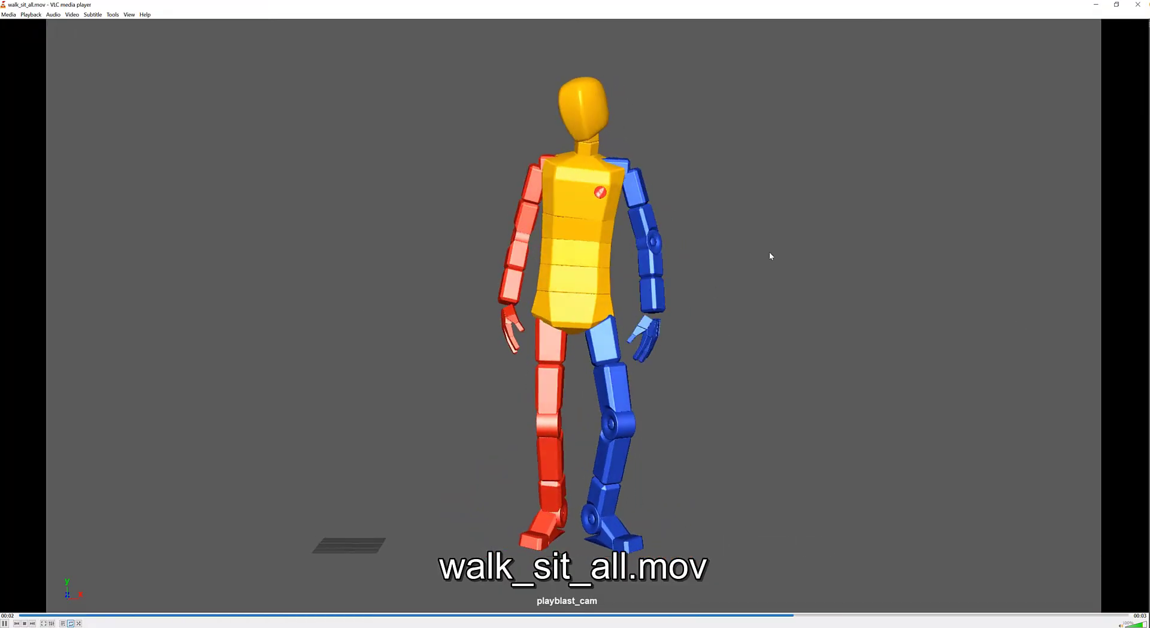
{"action": "left_click", "coordinate": [1133, 9]}
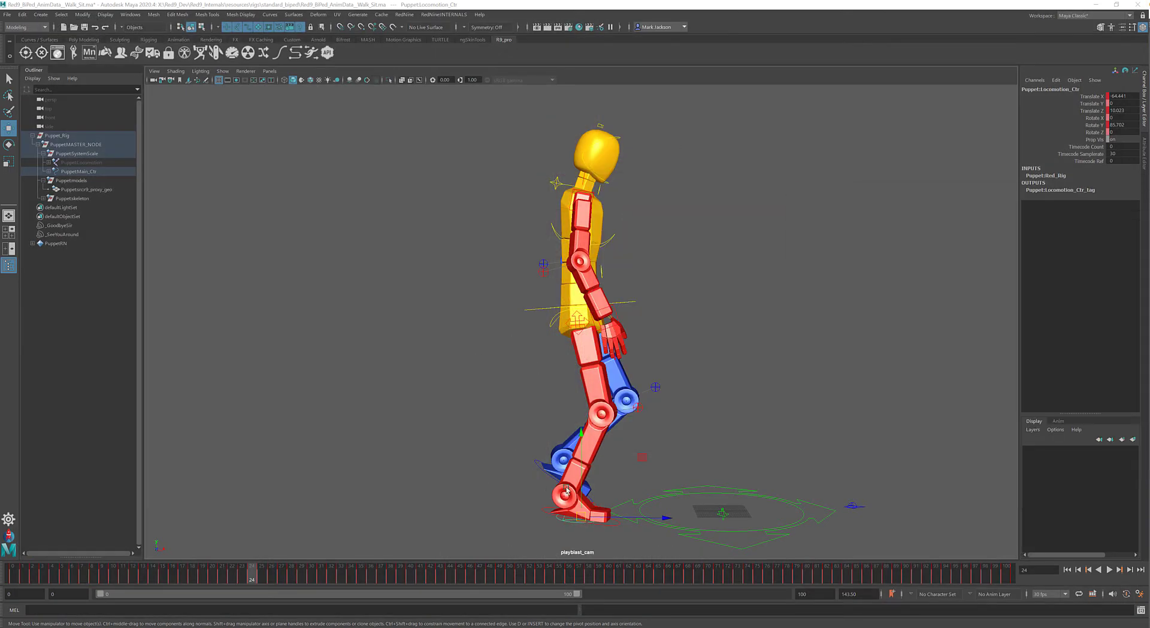
- Reselect the puppet's locomotion control, return to frame 0 and briefly look at the Rig Manager's base setup
{"action": "left_click", "coordinate": [489, 541]}
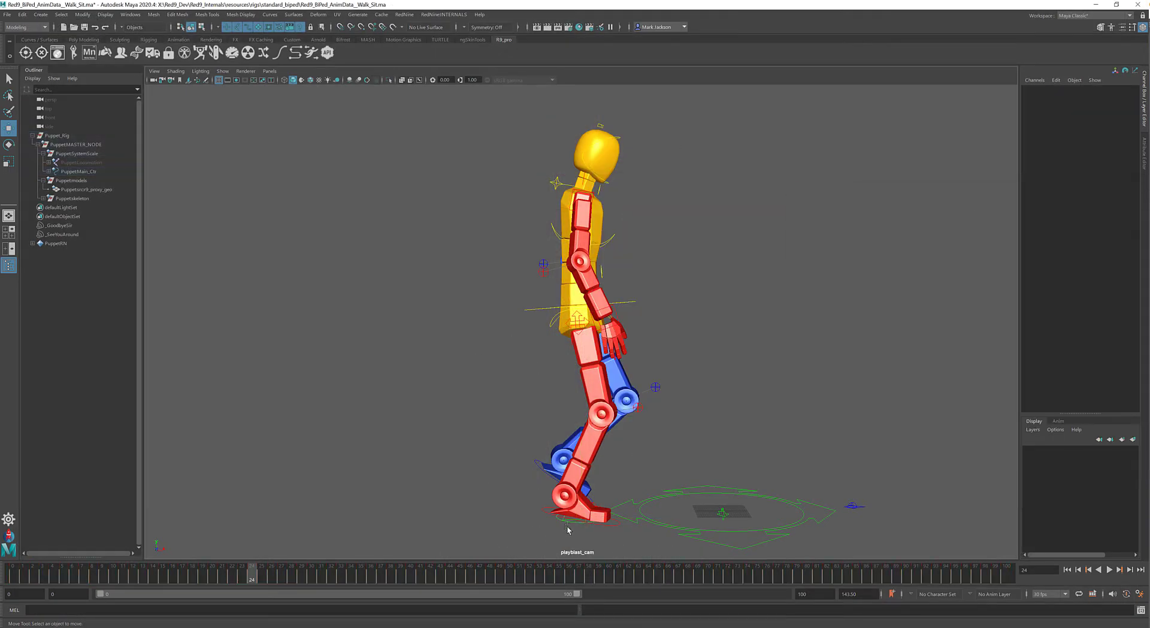
{"action": "left_click", "coordinate": [568, 523]}
{"action": "left_click_drag", "start_coordinate": [303, 576], "coordinate": [10, 573]}
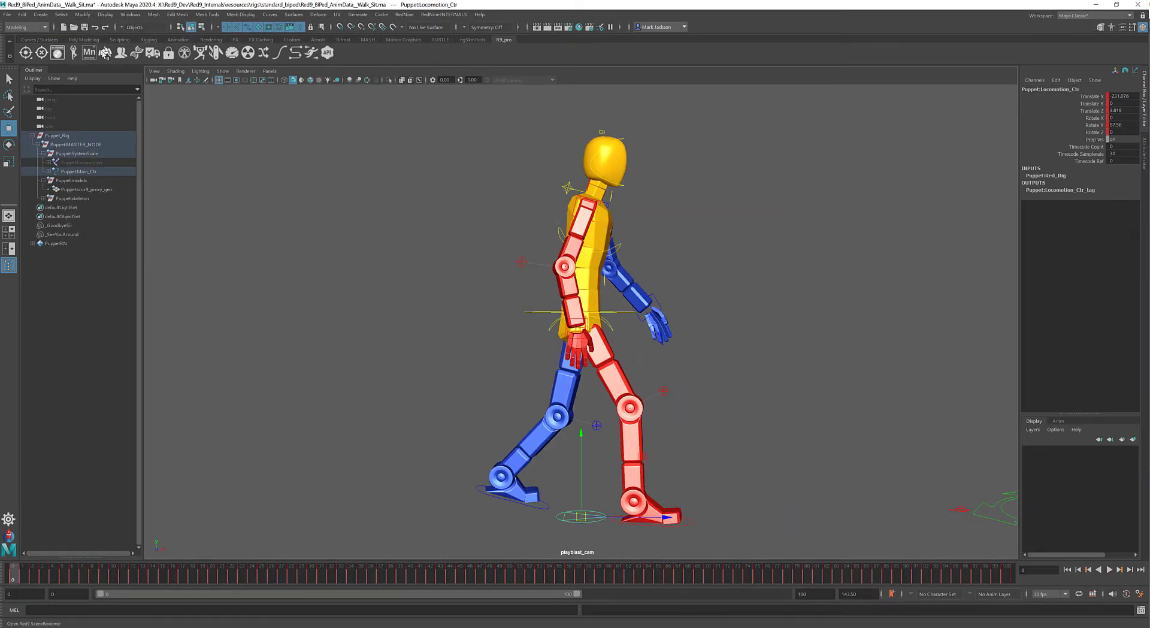
{"action": "left_click", "coordinate": [120, 53]}
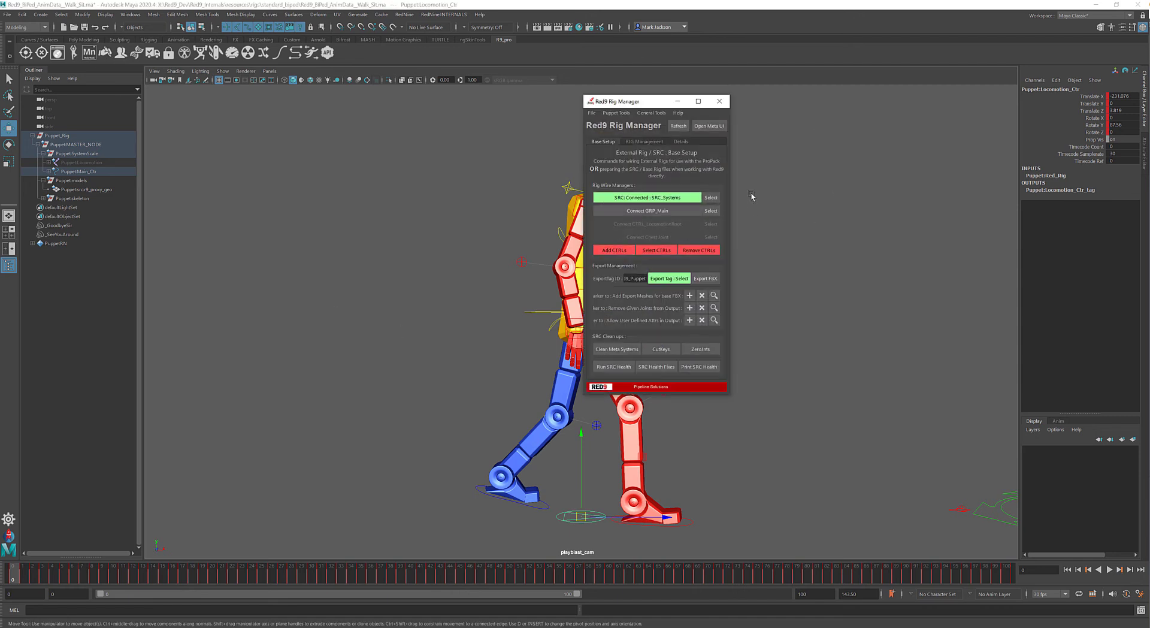
{"action": "left_click", "coordinate": [719, 102]}
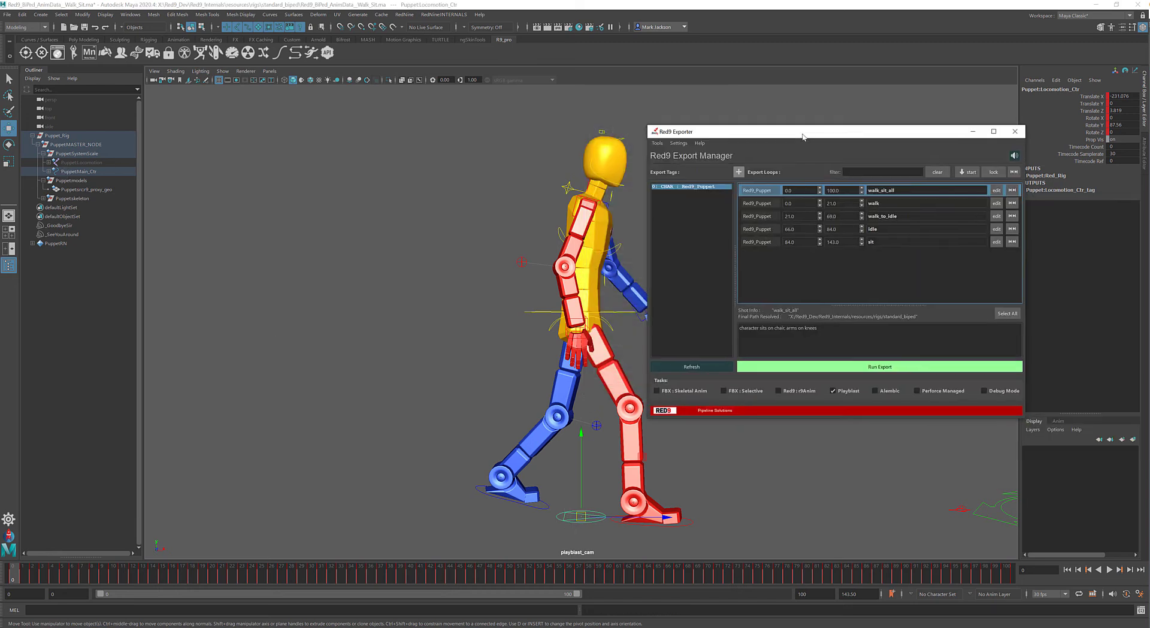
- Reopen the exporter's playblast settings and set mRig View to no_reframe
{"action": "left_click_drag", "start_coordinate": [801, 136], "coordinate": [792, 138]}
{"action": "left_click", "coordinate": [670, 146]}
{"action": "left_click", "coordinate": [684, 162]}
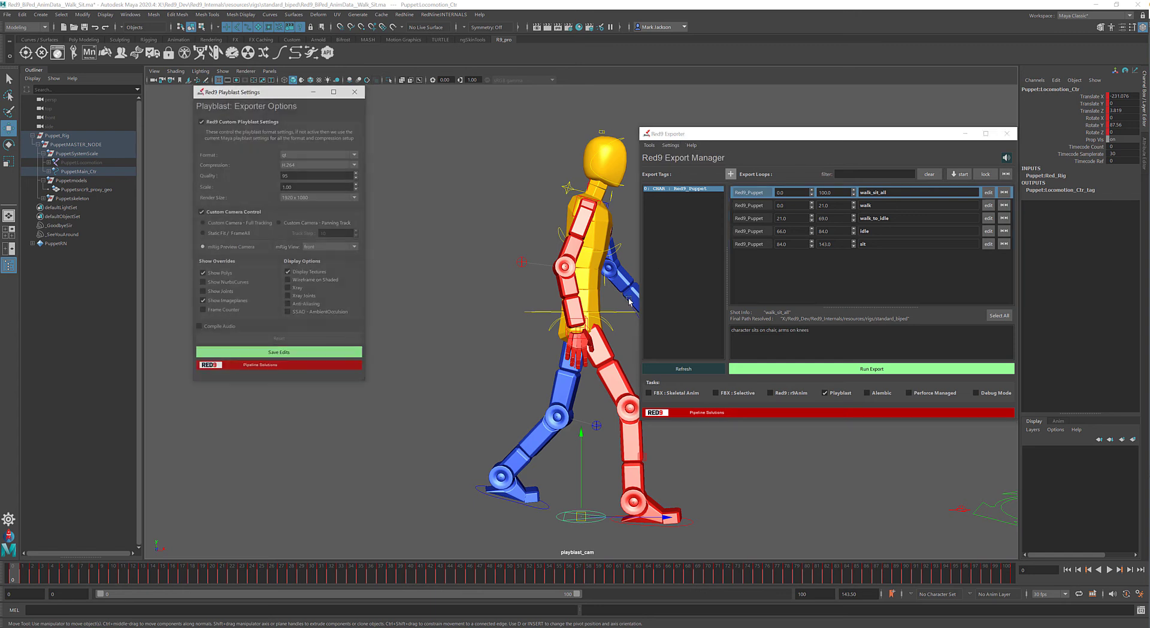
{"action": "left_click", "coordinate": [331, 247]}
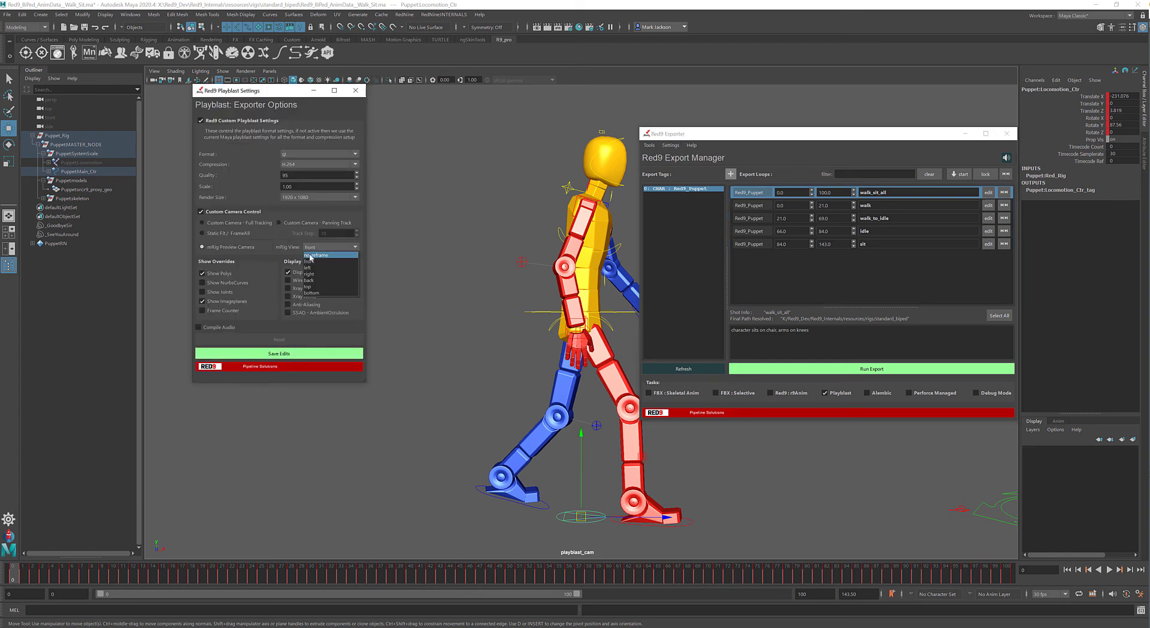
{"action": "left_click", "coordinate": [339, 256]}
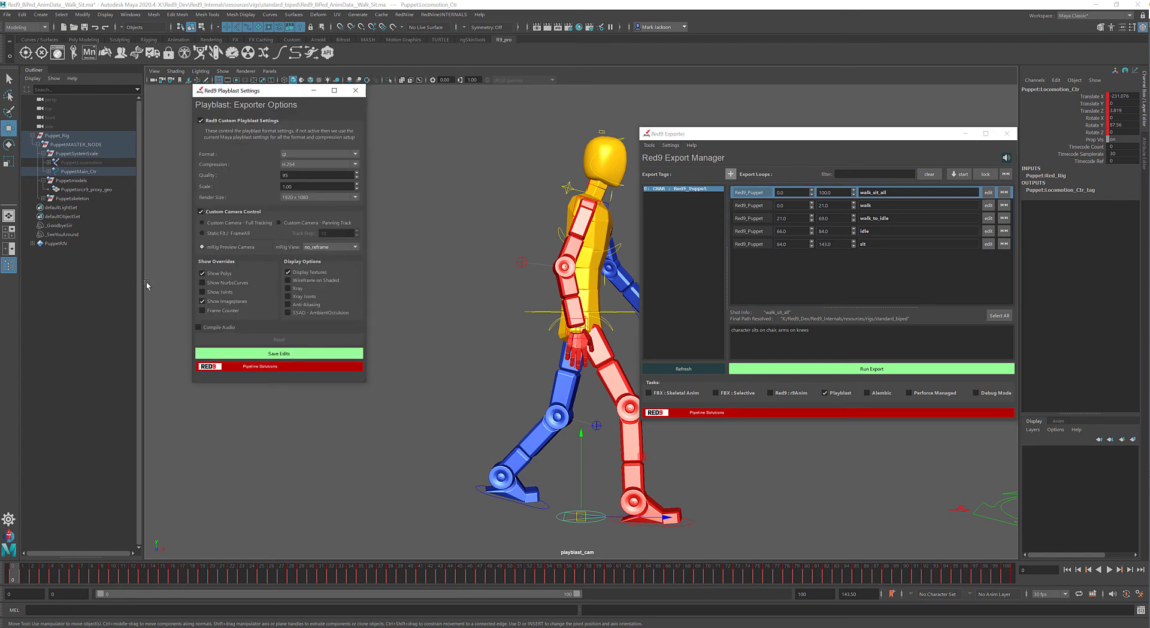
- Switch the preview camera to view the puppet from behind and move the Exporter window out of the way
{"action": "left_click", "coordinate": [542, 311]}
{"action": "right_click_drag", "start_coordinate": [542, 309], "coordinate": [333, 316]}
{"action": "left_click_drag", "start_coordinate": [764, 139], "coordinate": [0, 138]}
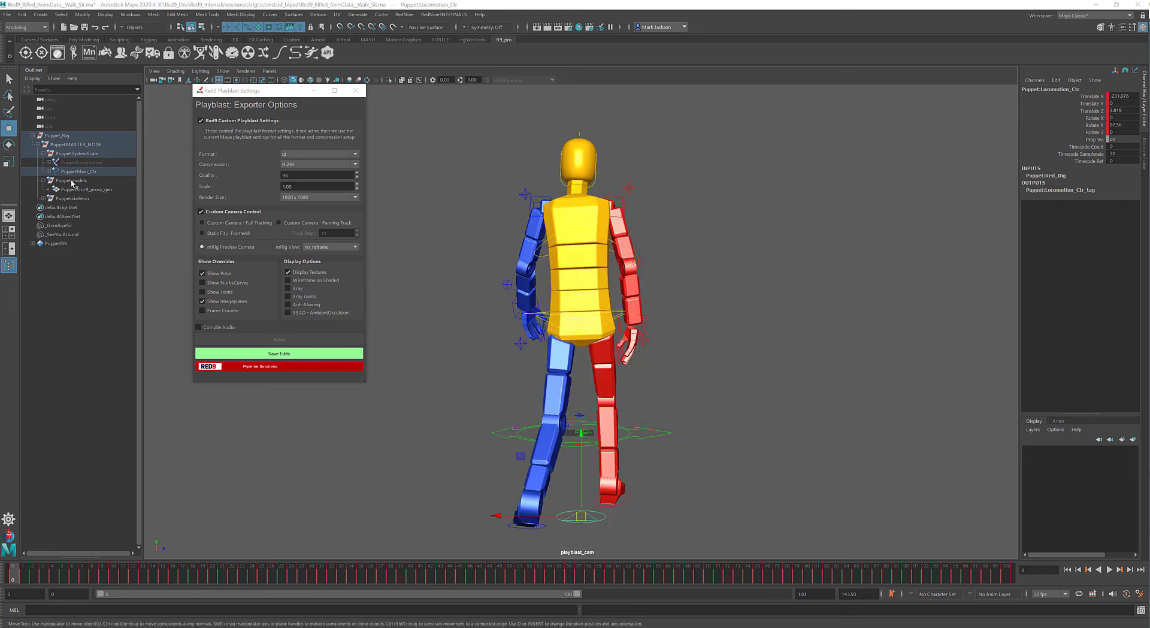
- Select playblast_cam under the puppet's main control and orbit it to an angled side view, rotated about 58 degrees in Y
{"action": "left_click", "coordinate": [44, 199]}
{"action": "left_click", "coordinate": [49, 171]}
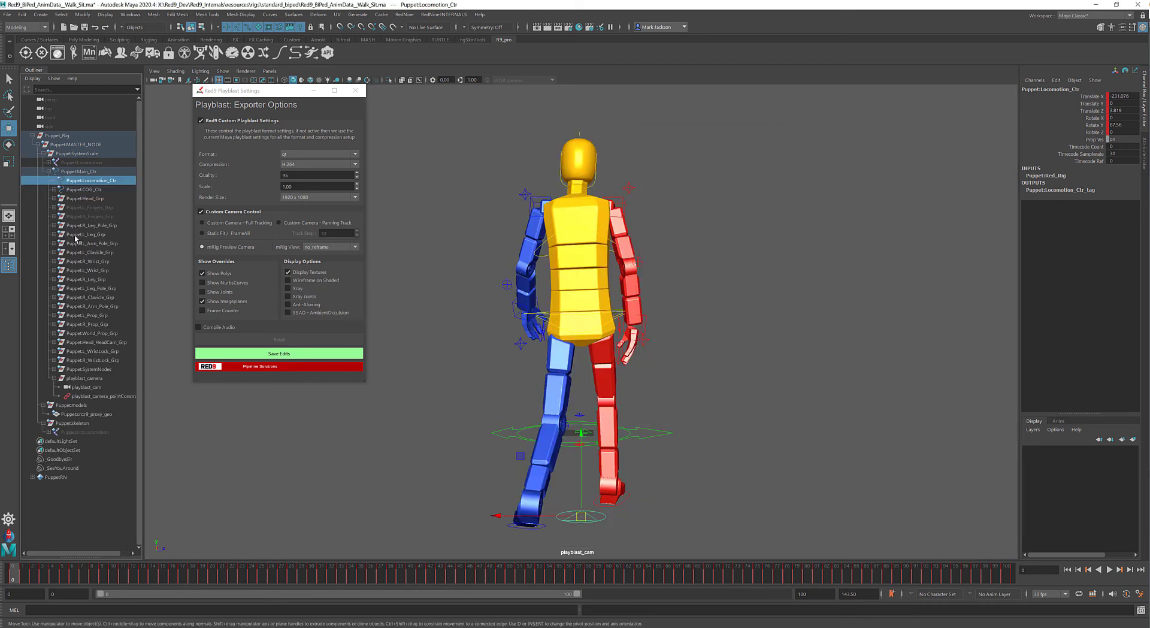
{"action": "left_click", "coordinate": [84, 387]}
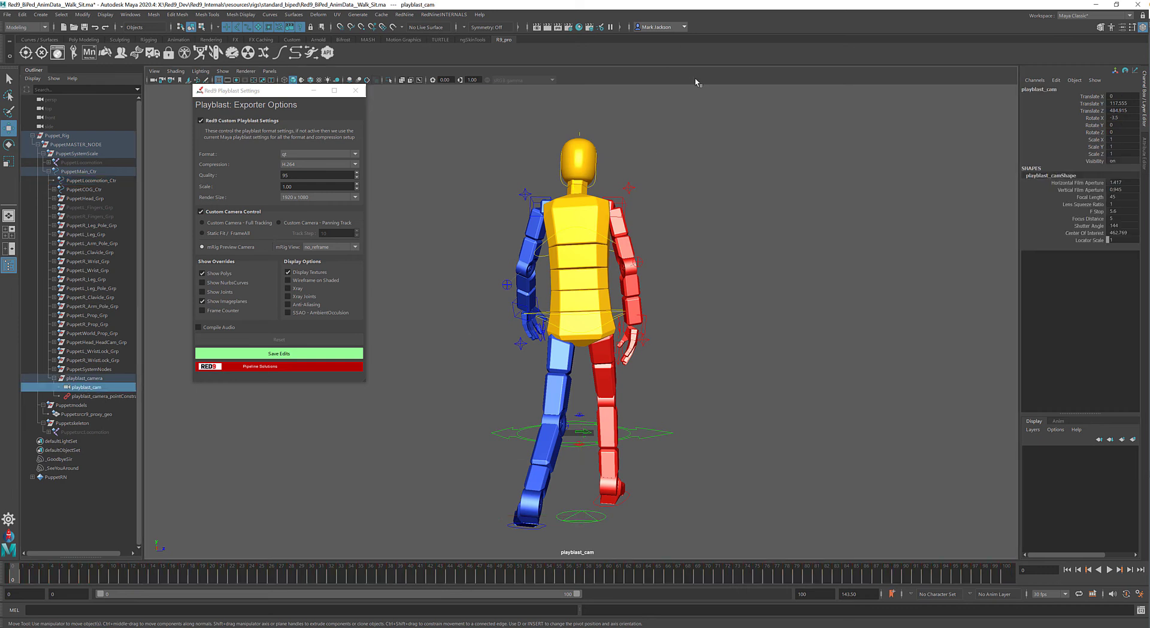
{"action": "left_click_drag", "start_coordinate": [764, 415], "coordinate": [690, 412], "text": "alt"}
{"action": "right_click_drag", "start_coordinate": [690, 412], "coordinate": [720, 369], "text": "alt"}
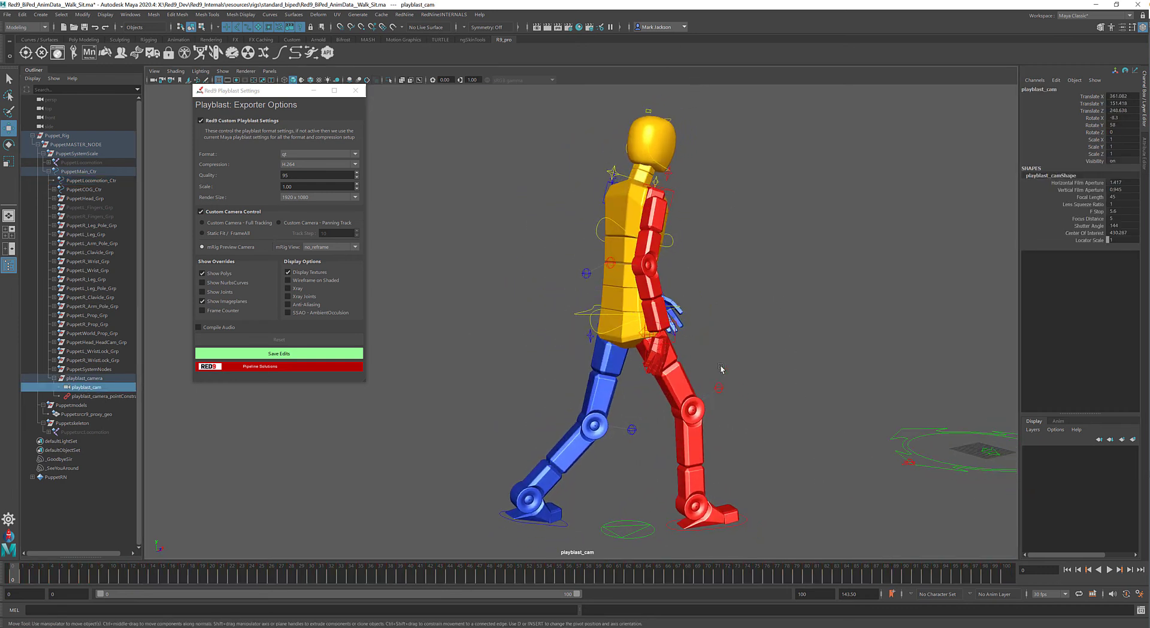
{"action": "middle_click_drag", "start_coordinate": [720, 369], "coordinate": [655, 357], "text": "alt"}
- Play the walk through the custom camera angle and review the mRig View options, keeping no_reframe
{"action": "key", "text": "alt+v"}
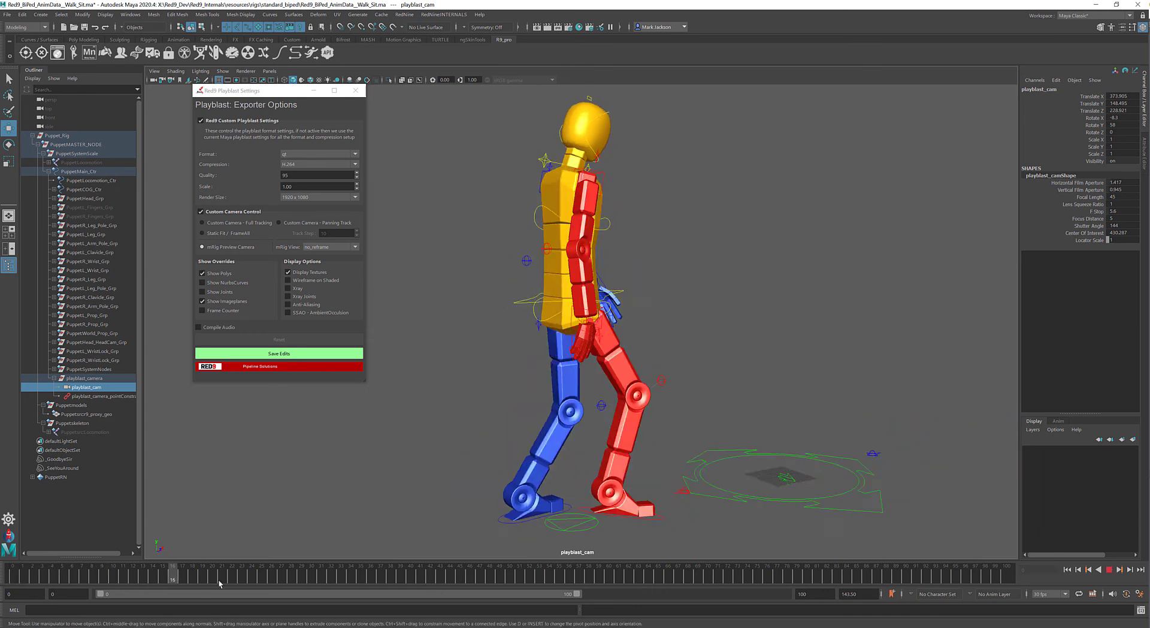
{"action": "key", "text": "alt+v"}
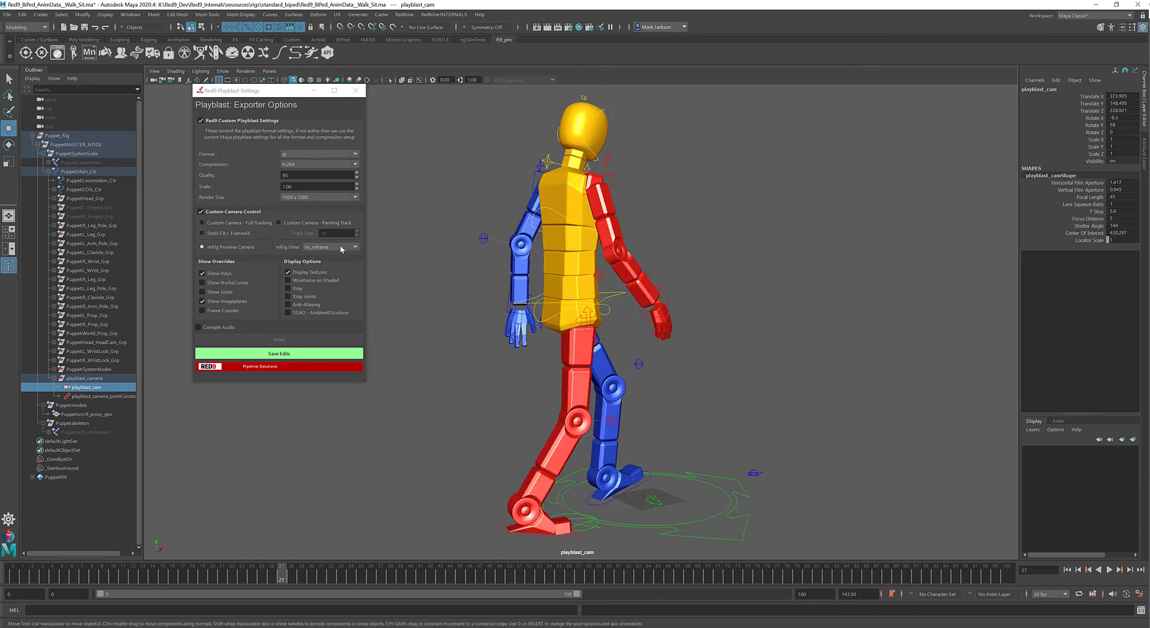
{"action": "left_click", "coordinate": [335, 247]}
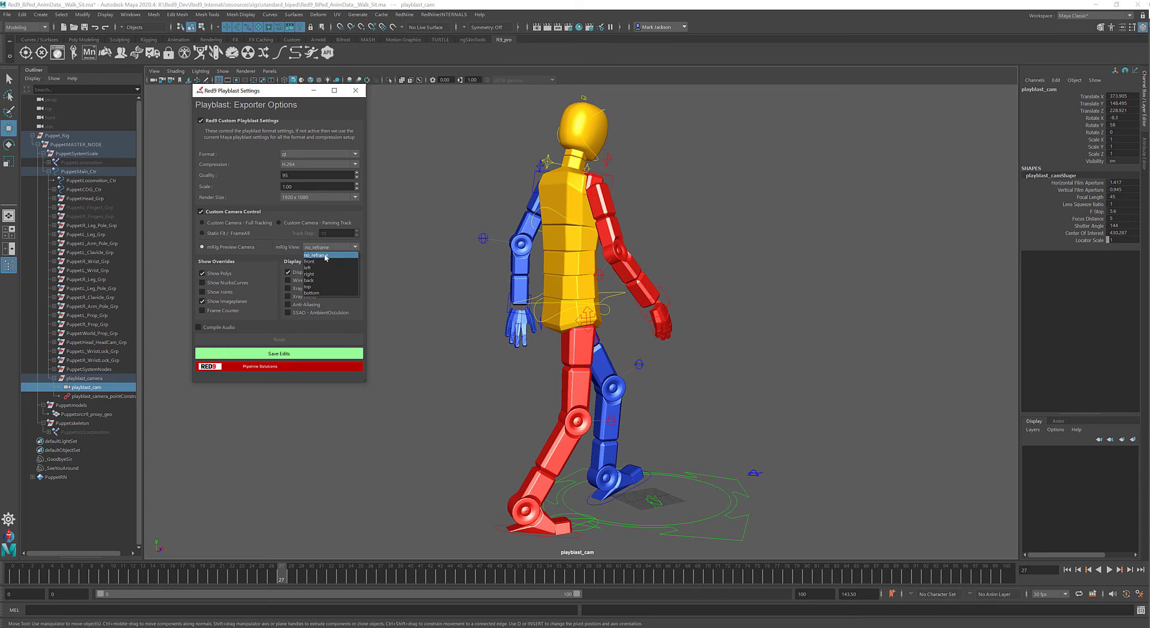
{"action": "left_click", "coordinate": [324, 255]}
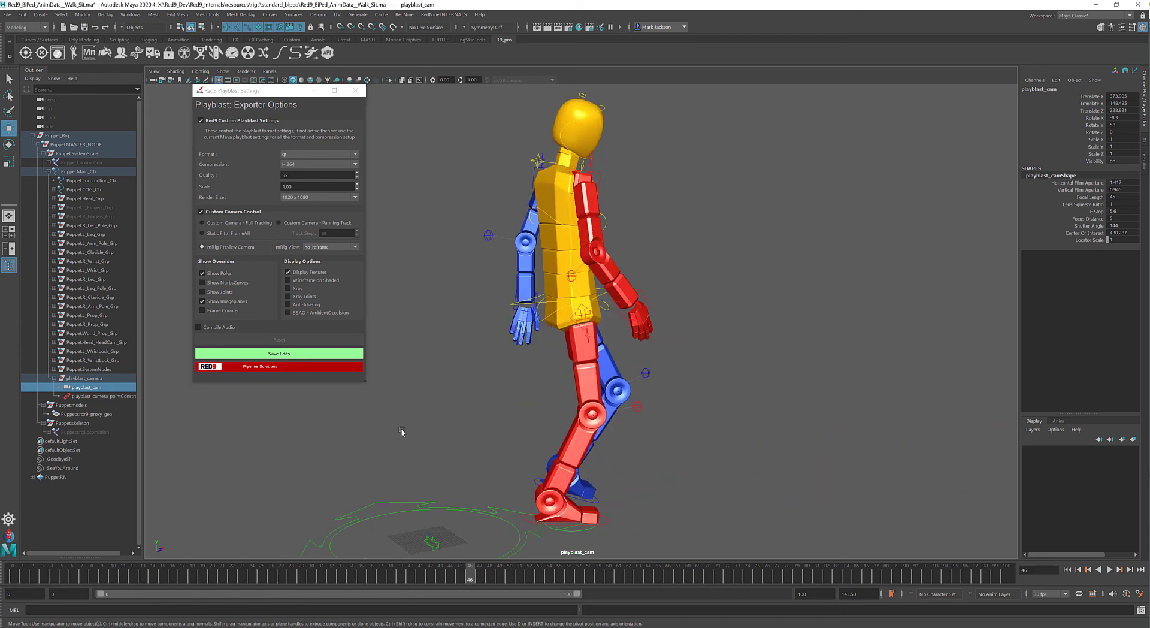
{"action": "left_click", "coordinate": [325, 247]}
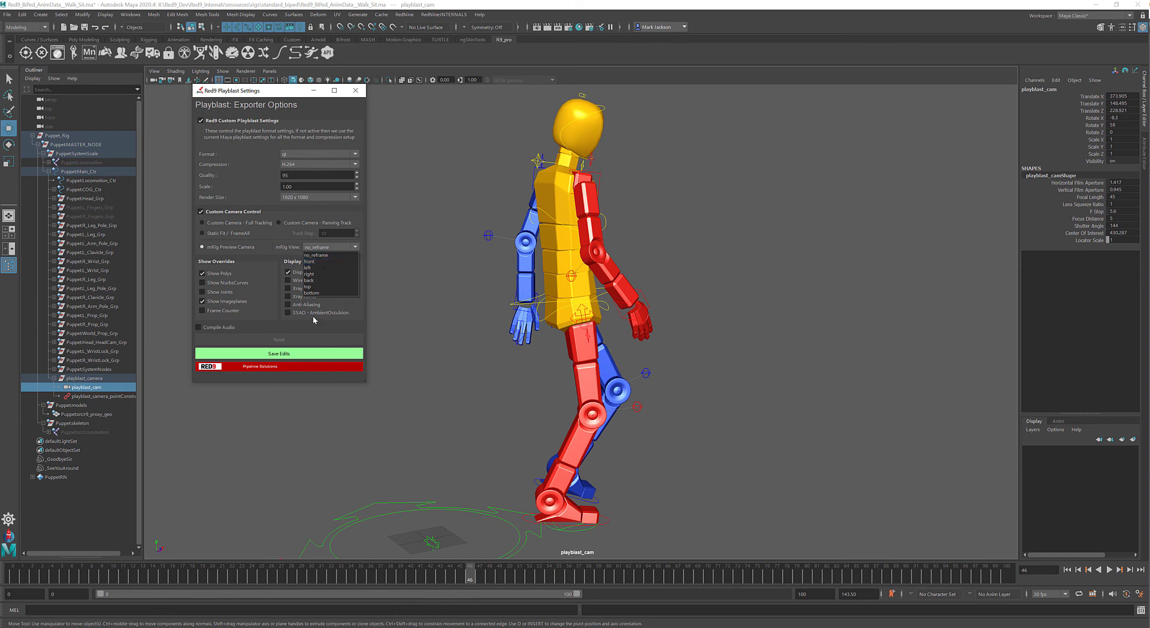
{"action": "left_click", "coordinate": [481, 229]}
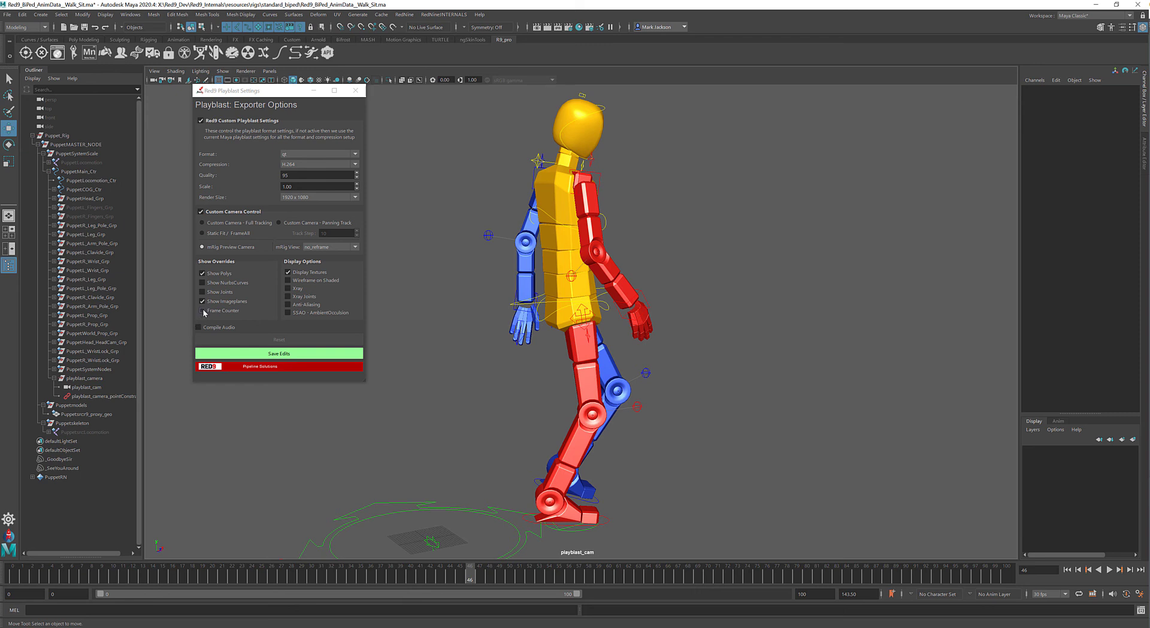
- Enable Frame Counter, Anti-Aliasing and SSAO ambient occlusion, save the settings, and review the exported walk_sit_all playblast
{"action": "left_click", "coordinate": [288, 305]}
{"action": "left_click", "coordinate": [287, 312]}
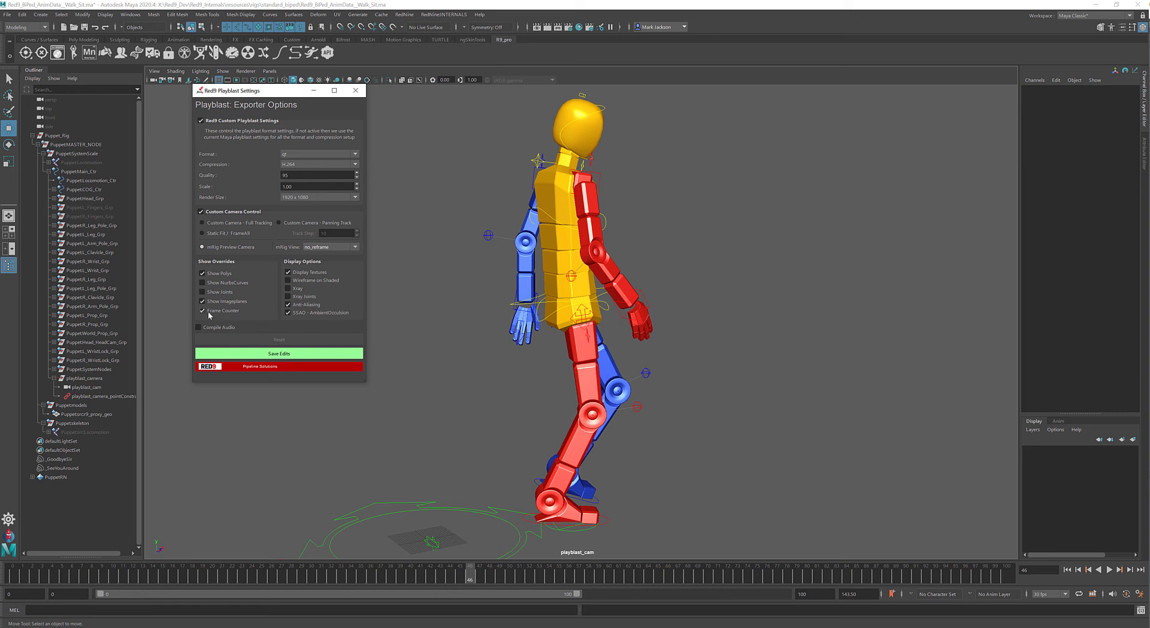
{"action": "left_click_drag", "start_coordinate": [263, 94], "coordinate": [249, 124]}
{"action": "left_click", "coordinate": [257, 385]}
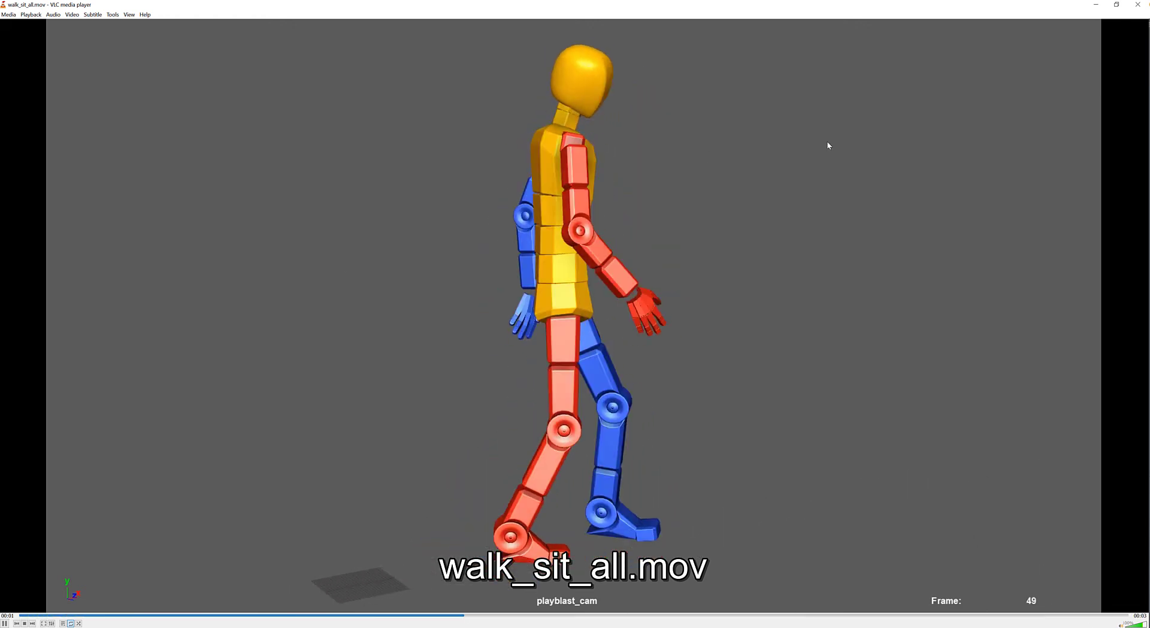
{"action": "left_click", "coordinate": [1138, 6]}
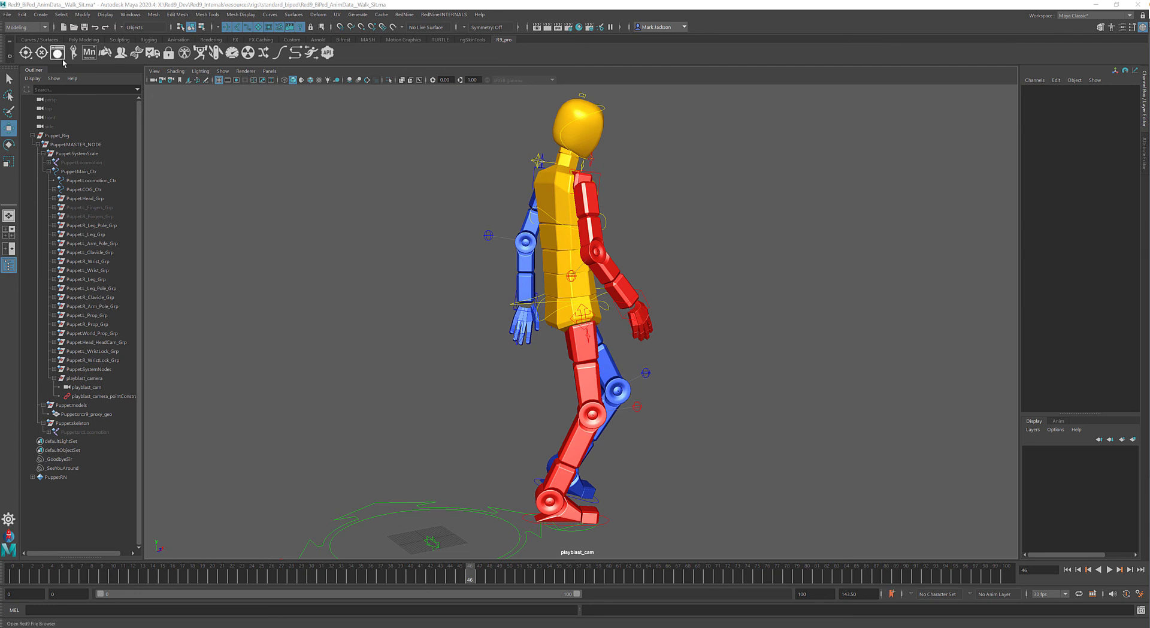
- Open the Red9 Asset Browser and examine the batch export options for the selected ma files
{"action": "left_click", "coordinate": [57, 52]}
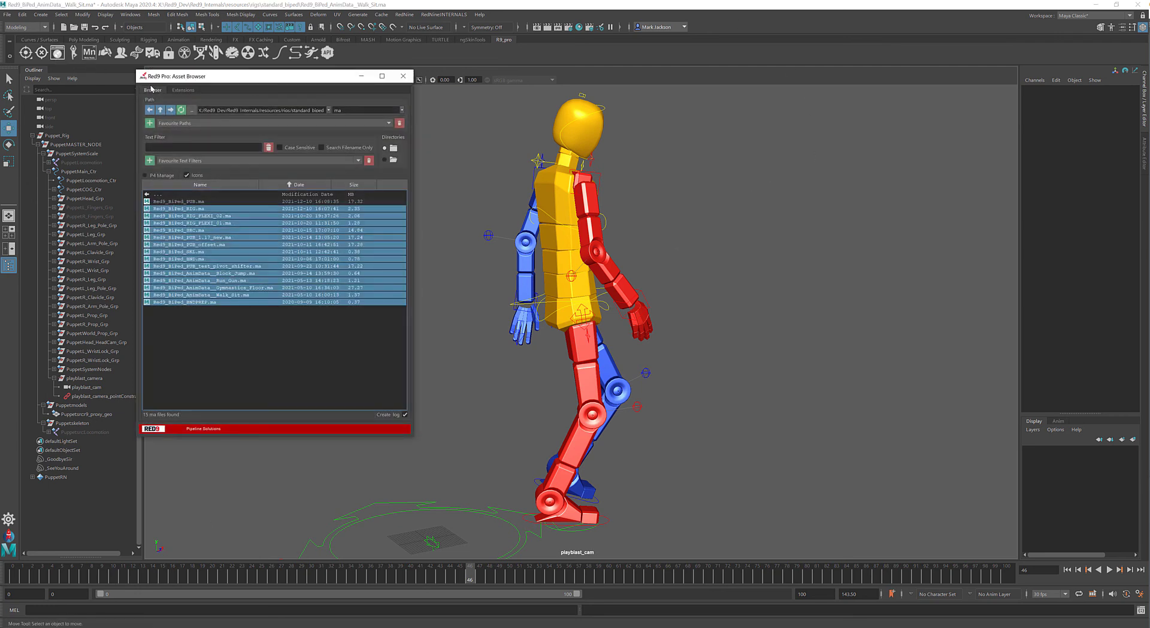
{"action": "right_click", "coordinate": [320, 262]}
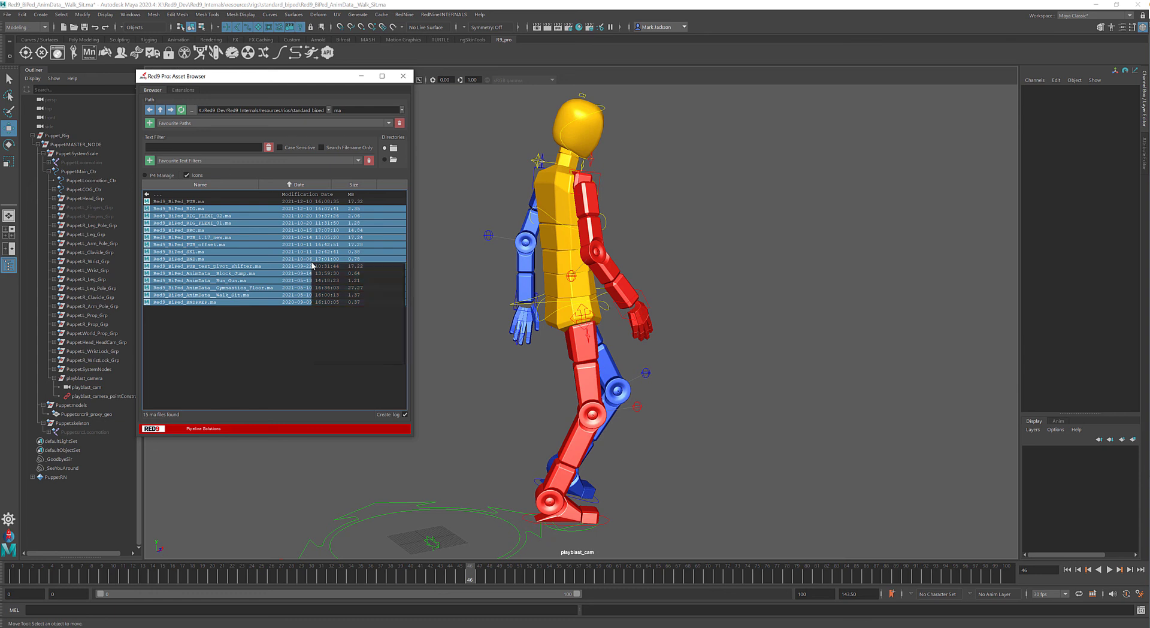
{"action": "left_click", "coordinate": [223, 358]}
- Filter the Asset Browser to r9anim files, examine the batch export options for all of them, and close the browser
{"action": "left_click", "coordinate": [402, 110]}
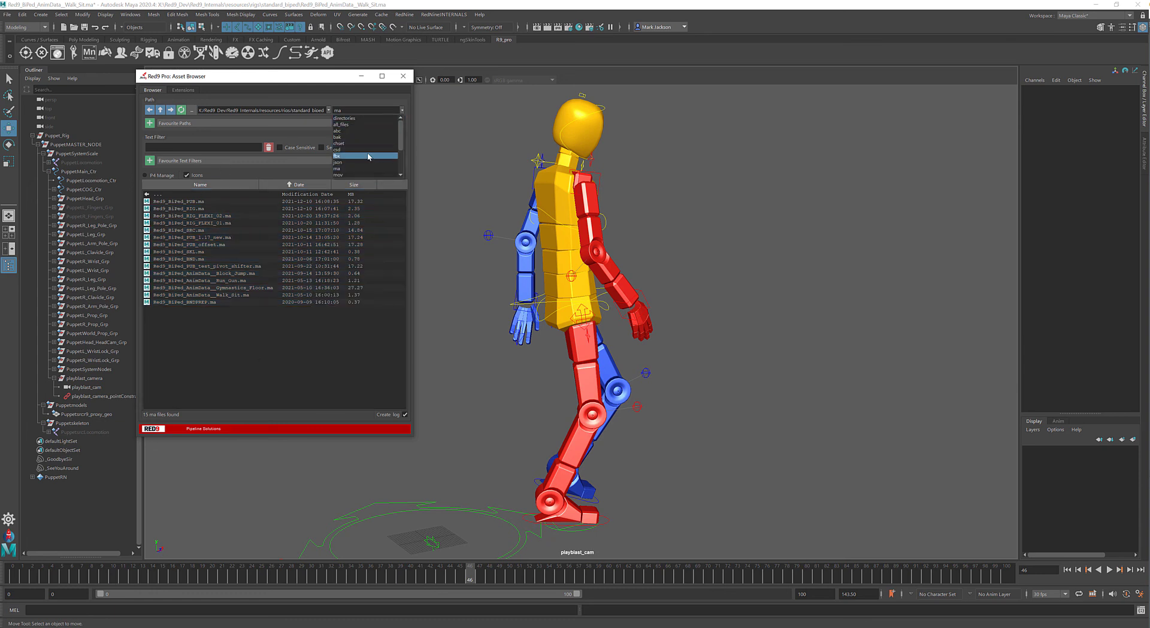
{"action": "scroll", "coordinate": [364, 154], "scroll_direction": "down", "scroll_amount": 3}
{"action": "left_click", "coordinate": [343, 155]}
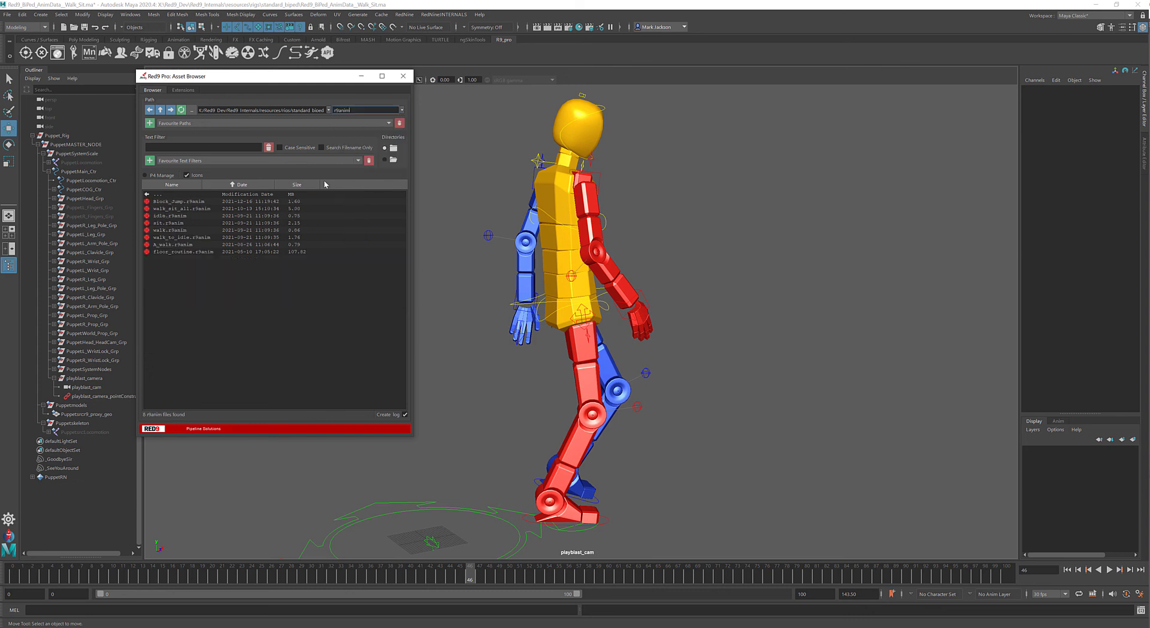
{"action": "left_click_drag", "start_coordinate": [180, 202], "coordinate": [187, 252]}
{"action": "right_click", "coordinate": [189, 226]}
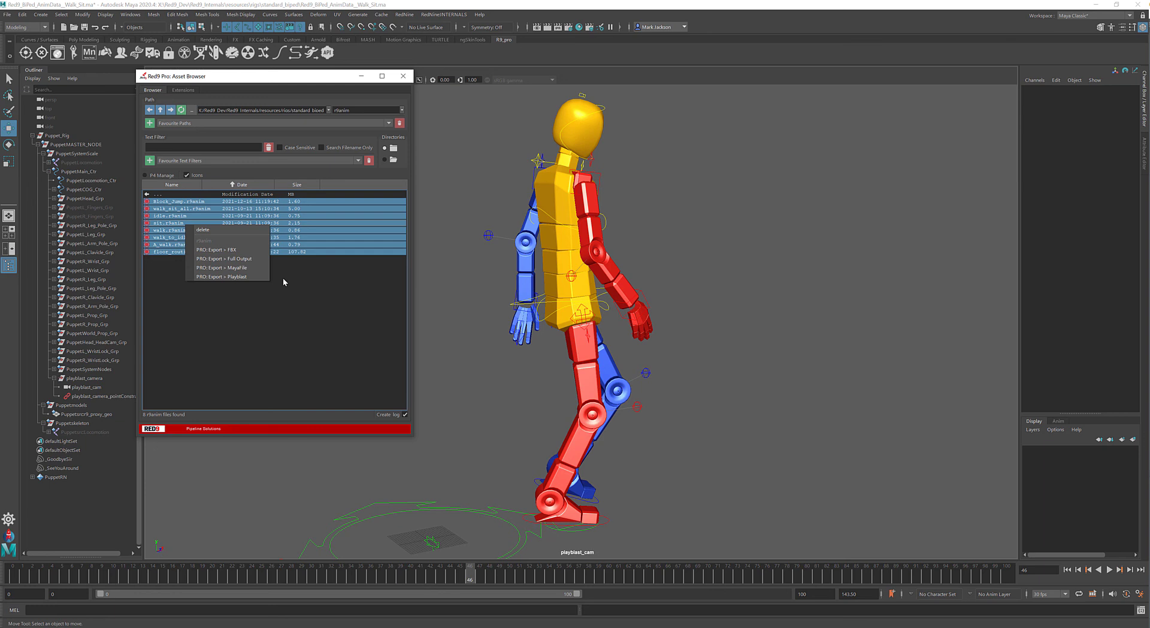
{"action": "left_click", "coordinate": [403, 77]}
{"action": "left_click", "coordinate": [403, 77]}
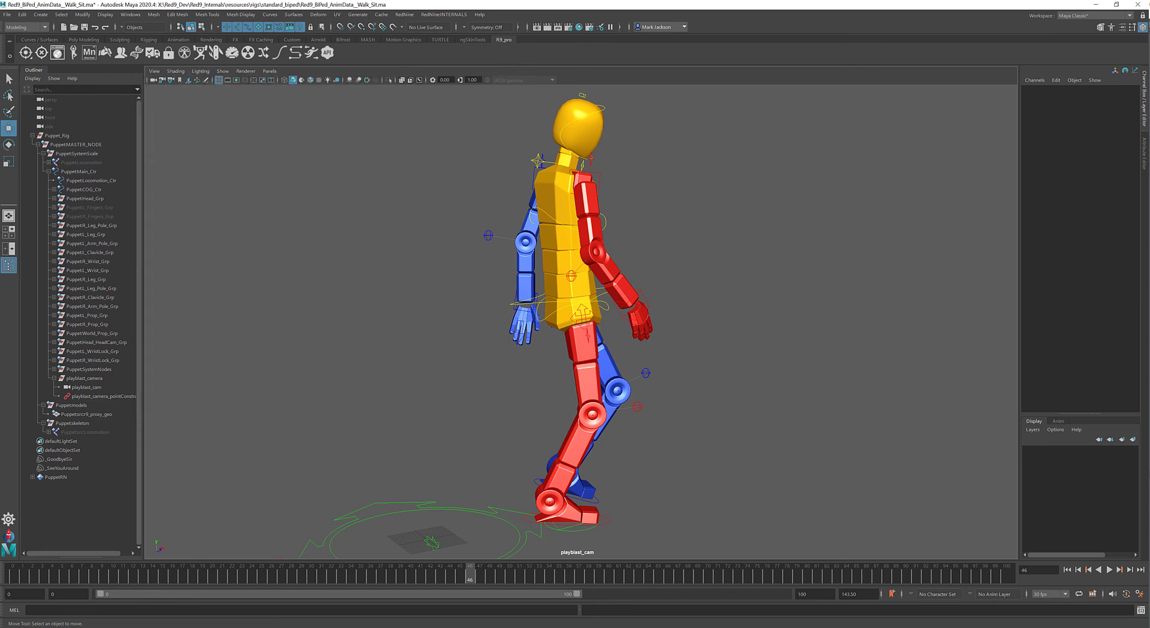
- Bring back the Red9 Exporter and open its playblast settings
{"action": "left_click_drag", "start_coordinate": [732, 164], "coordinate": [707, 168]}
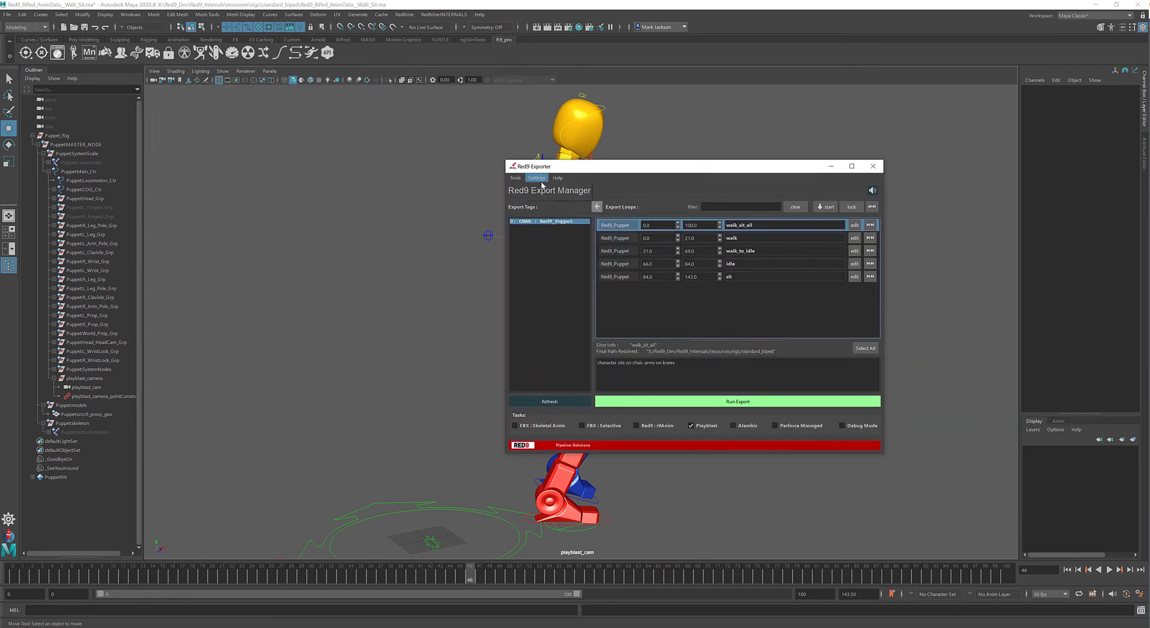
{"action": "left_click", "coordinate": [560, 196]}
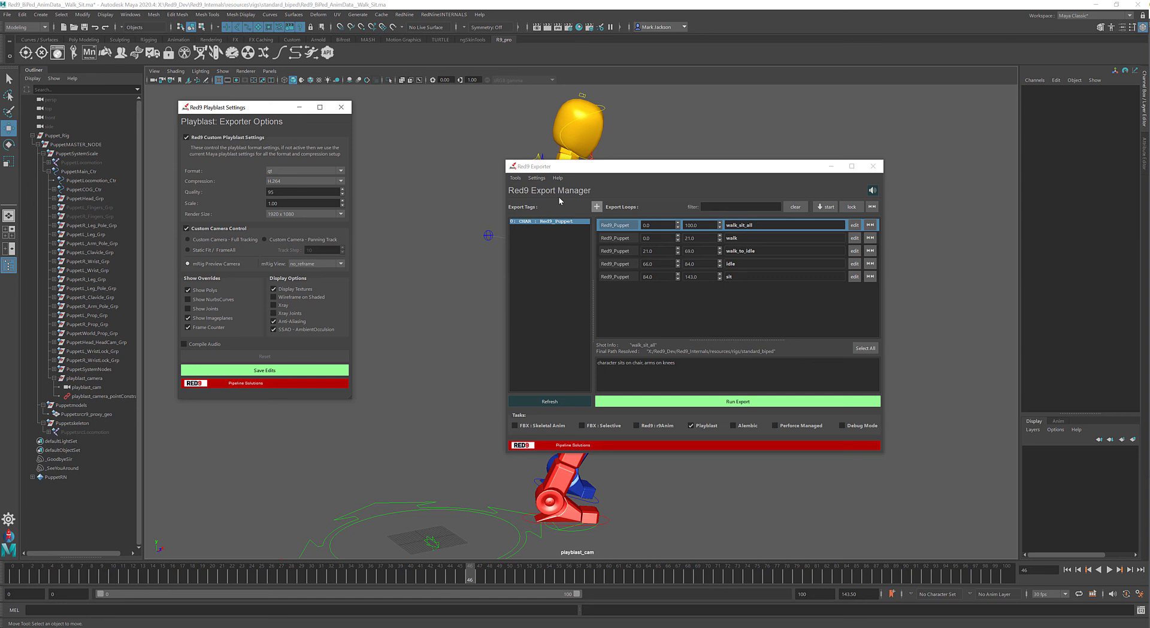